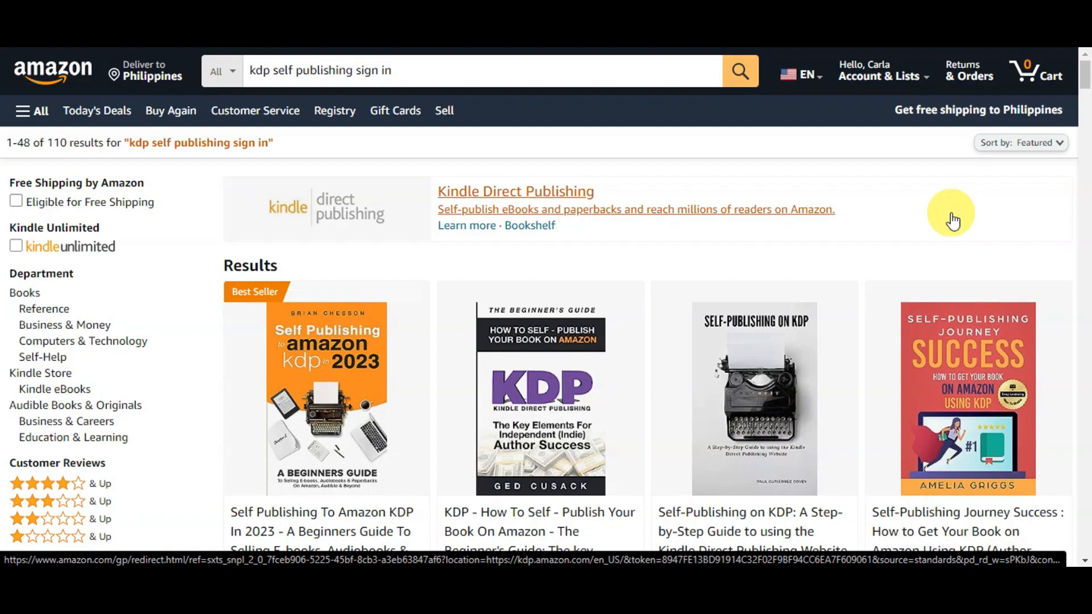
- Look through the Amazon results for "kdp self publishing sign in", examining the self-publishing books, their formats and prices
{"action": "scroll", "coordinate": [953, 219], "scroll_direction": "down", "scroll_amount": 2}
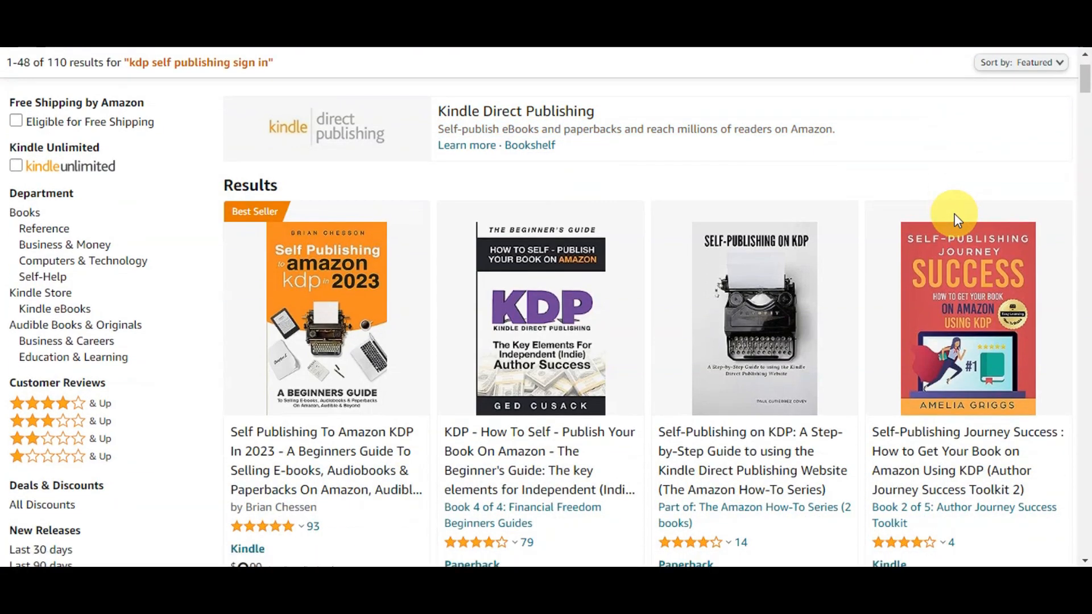
{"action": "scroll", "coordinate": [954, 214], "scroll_direction": "down", "scroll_amount": 3}
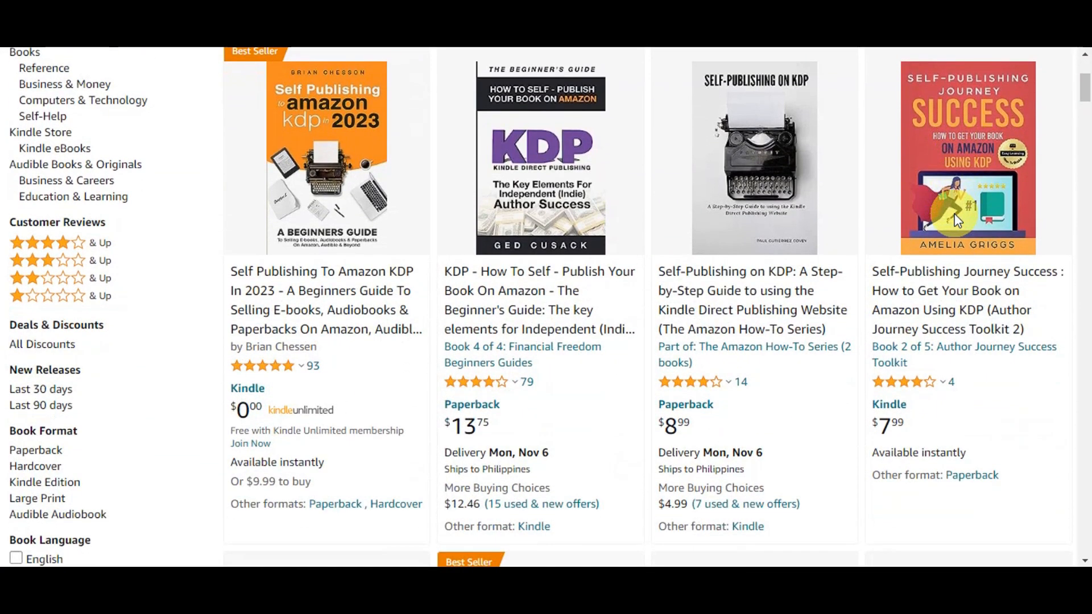
{"action": "scroll", "coordinate": [956, 220], "scroll_direction": "down", "scroll_amount": 3}
{"action": "scroll", "coordinate": [954, 219], "scroll_direction": "down", "scroll_amount": 3}
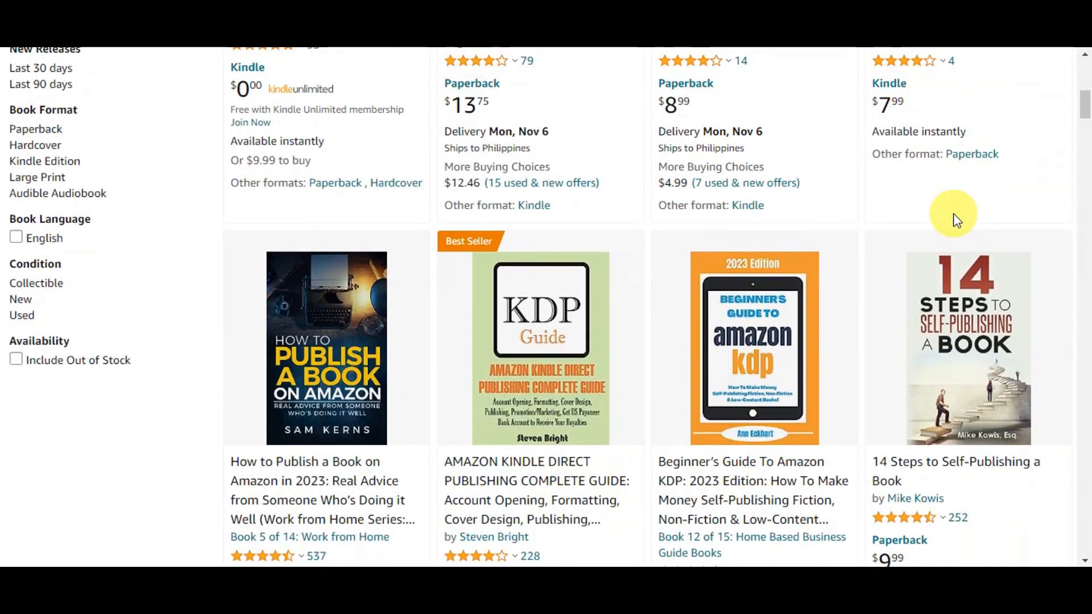
{"action": "scroll", "coordinate": [953, 219], "scroll_direction": "down", "scroll_amount": 2}
{"action": "scroll", "coordinate": [953, 213], "scroll_direction": "down", "scroll_amount": 4}
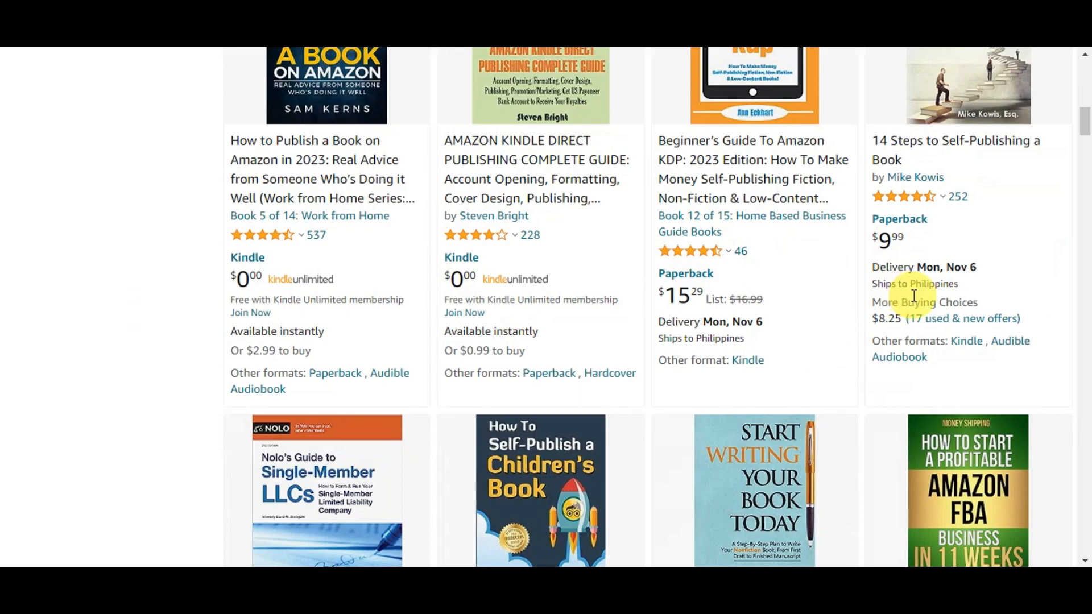
{"action": "scroll", "coordinate": [906, 298], "scroll_direction": "down", "scroll_amount": 2}
{"action": "scroll", "coordinate": [906, 298], "scroll_direction": "down", "scroll_amount": 4}
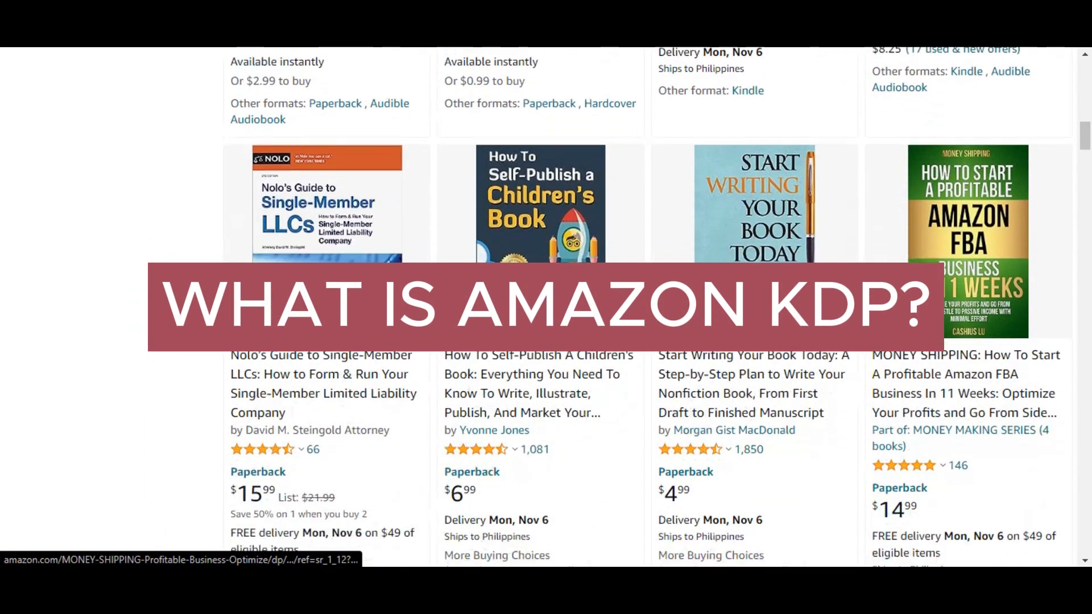
{"action": "scroll", "coordinate": [1024, 274], "scroll_direction": "down", "scroll_amount": 3}
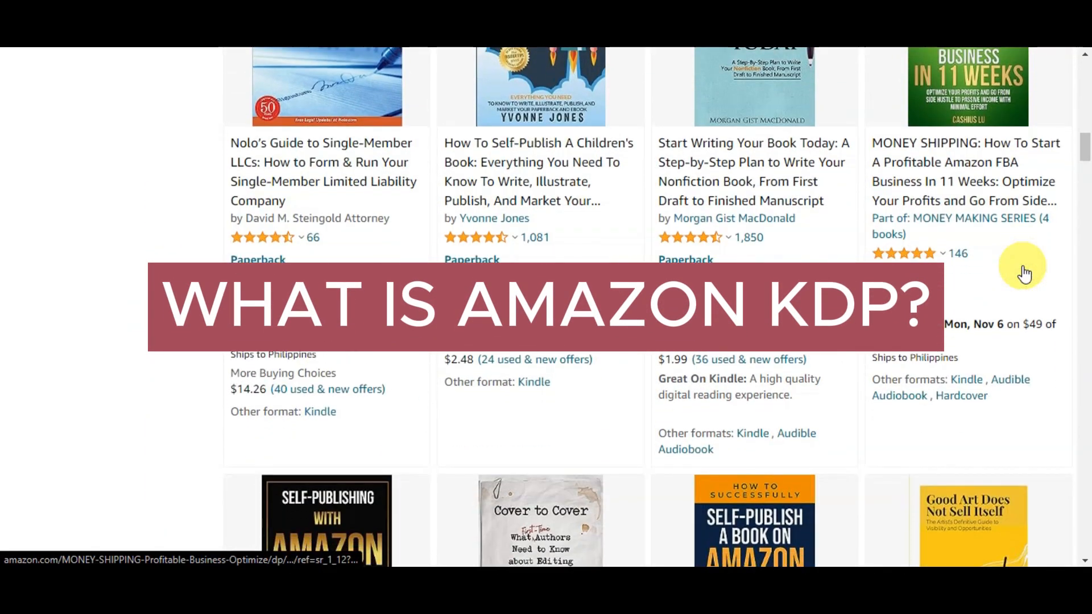
{"action": "scroll", "coordinate": [1024, 275], "scroll_direction": "down", "scroll_amount": 2}
{"action": "scroll", "coordinate": [1023, 274], "scroll_direction": "down", "scroll_amount": 3}
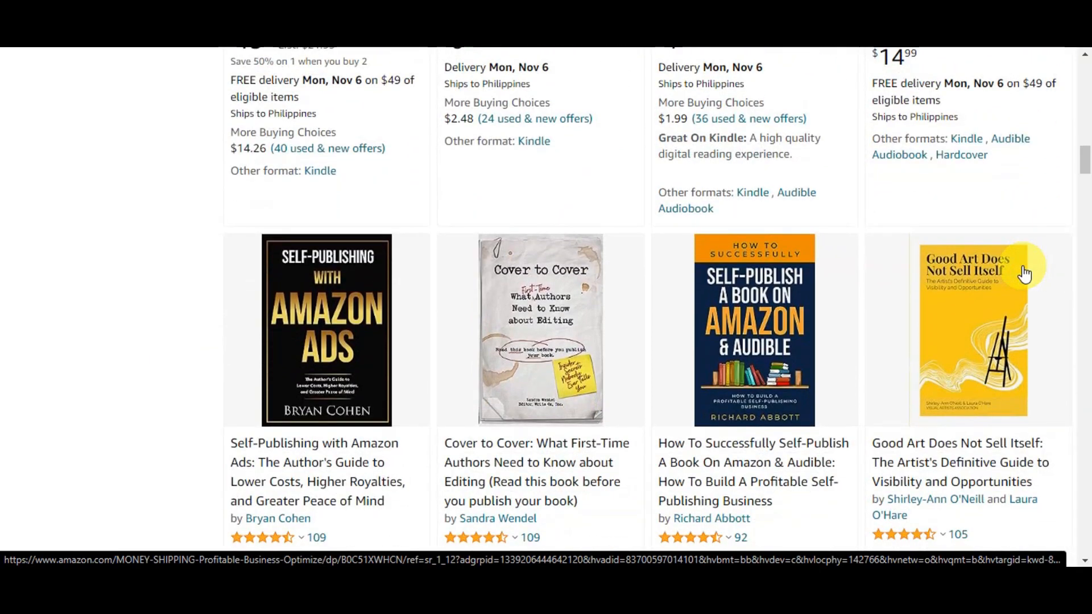
{"action": "scroll", "coordinate": [1024, 274], "scroll_direction": "down", "scroll_amount": 2}
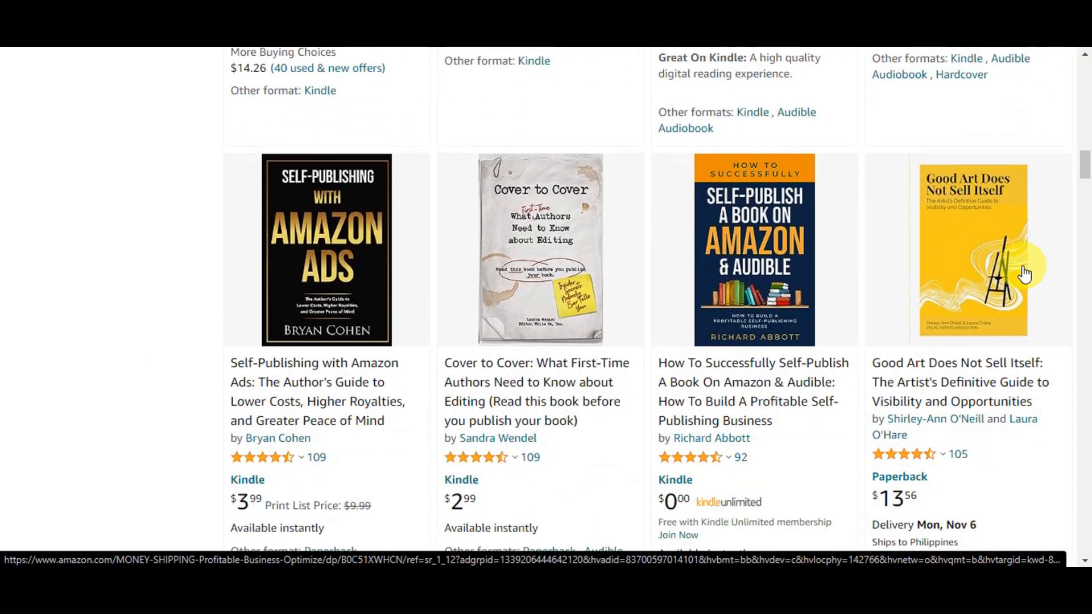
{"action": "scroll", "coordinate": [1023, 274], "scroll_direction": "down", "scroll_amount": 5}
{"action": "scroll", "coordinate": [1024, 274], "scroll_direction": "down", "scroll_amount": 7}
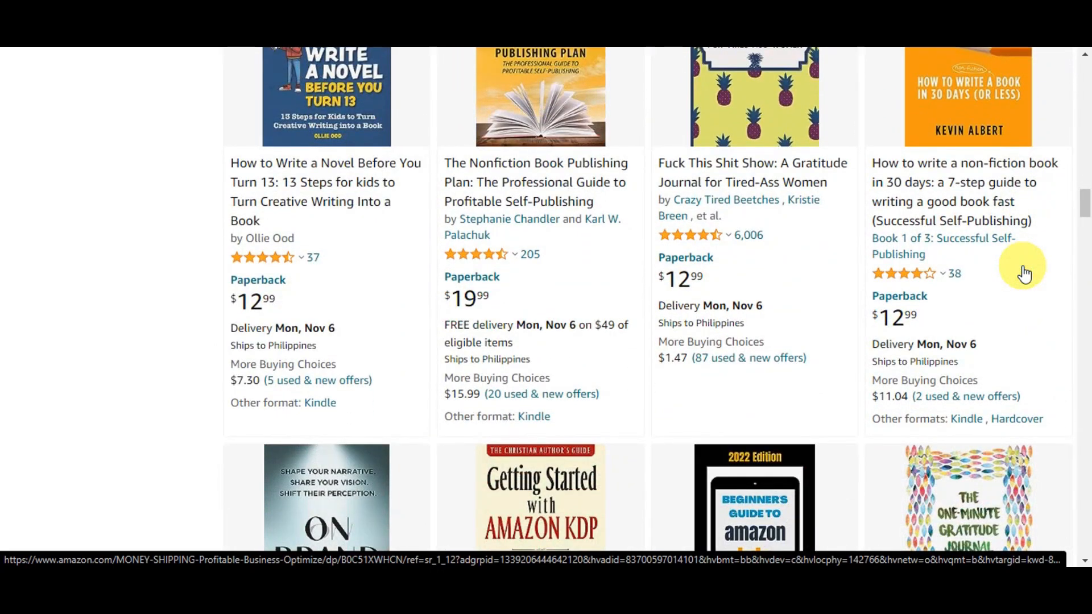
{"action": "scroll", "coordinate": [1023, 274], "scroll_direction": "down", "scroll_amount": 3}
{"action": "scroll", "coordinate": [1024, 275], "scroll_direction": "down", "scroll_amount": 1}
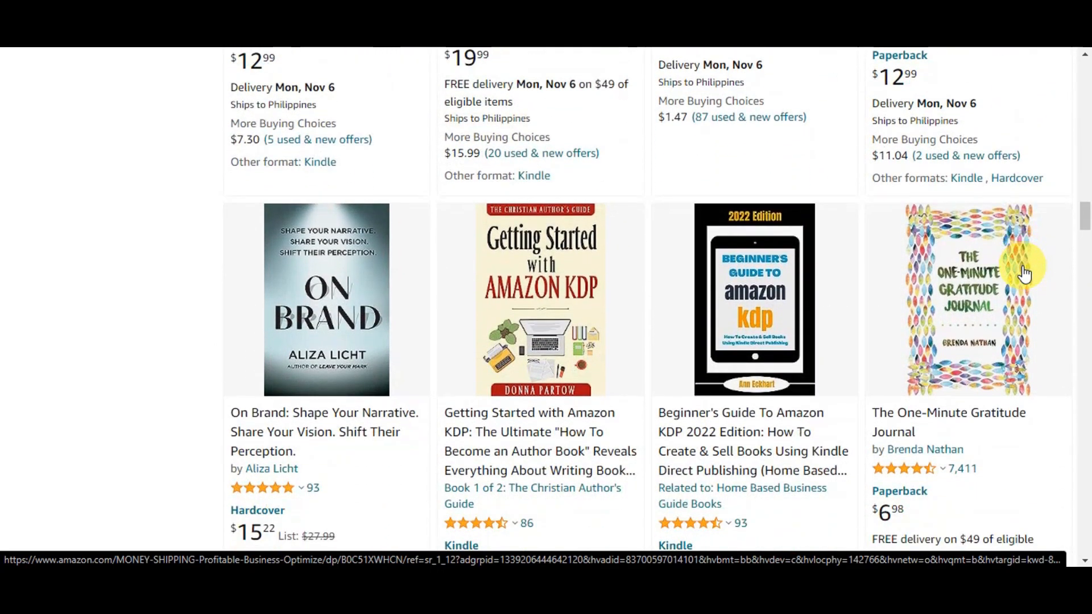
{"action": "scroll", "coordinate": [1023, 274], "scroll_direction": "down", "scroll_amount": 2}
{"action": "scroll", "coordinate": [1024, 274], "scroll_direction": "down", "scroll_amount": 5}
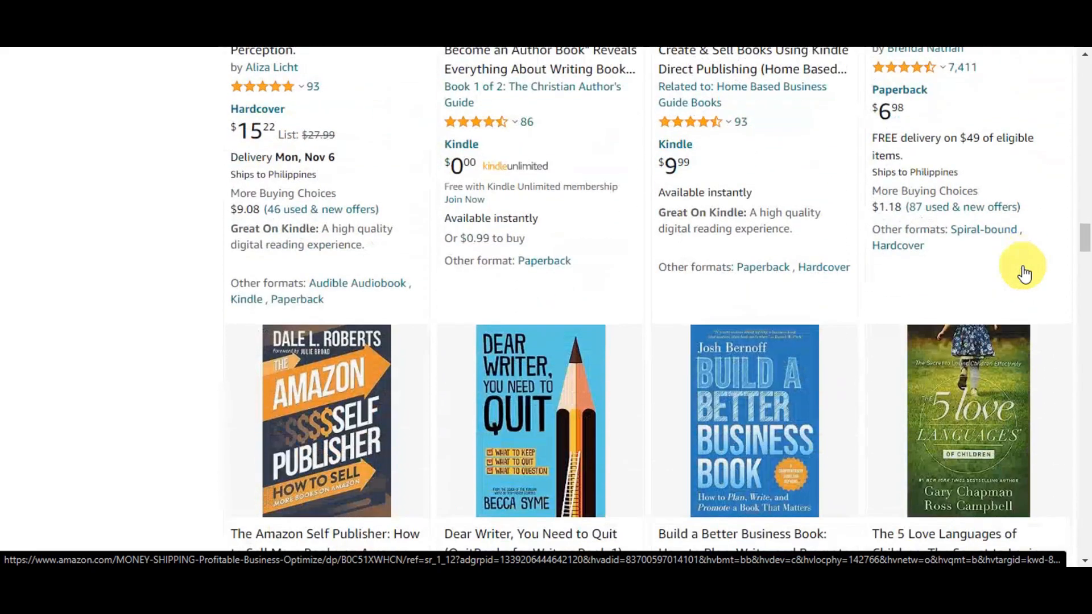
{"action": "scroll", "coordinate": [1024, 275], "scroll_direction": "down", "scroll_amount": 6}
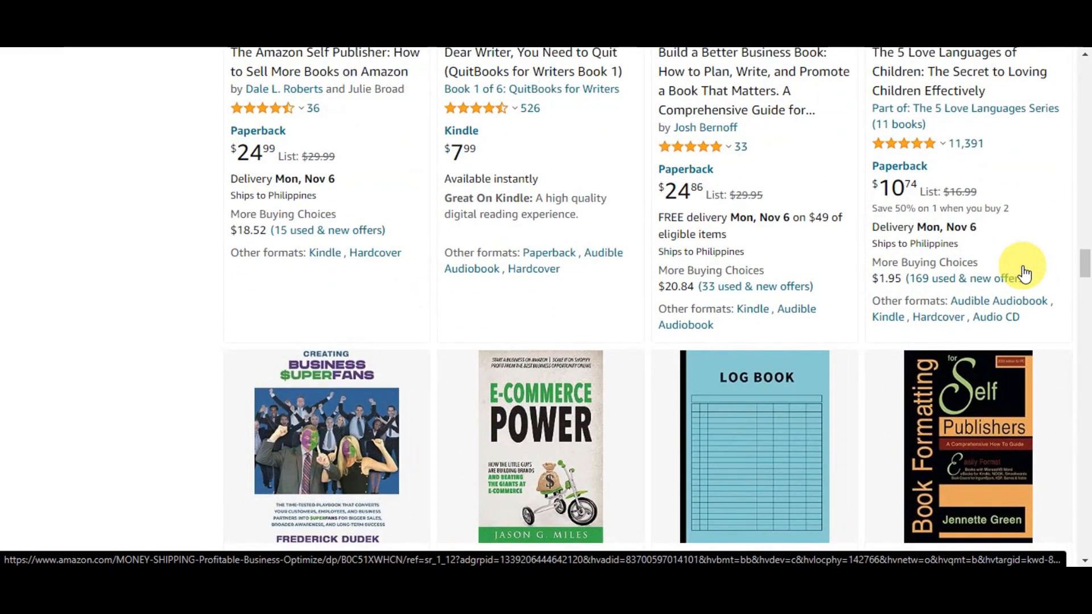
{"action": "scroll", "coordinate": [1023, 275], "scroll_direction": "down", "scroll_amount": 2}
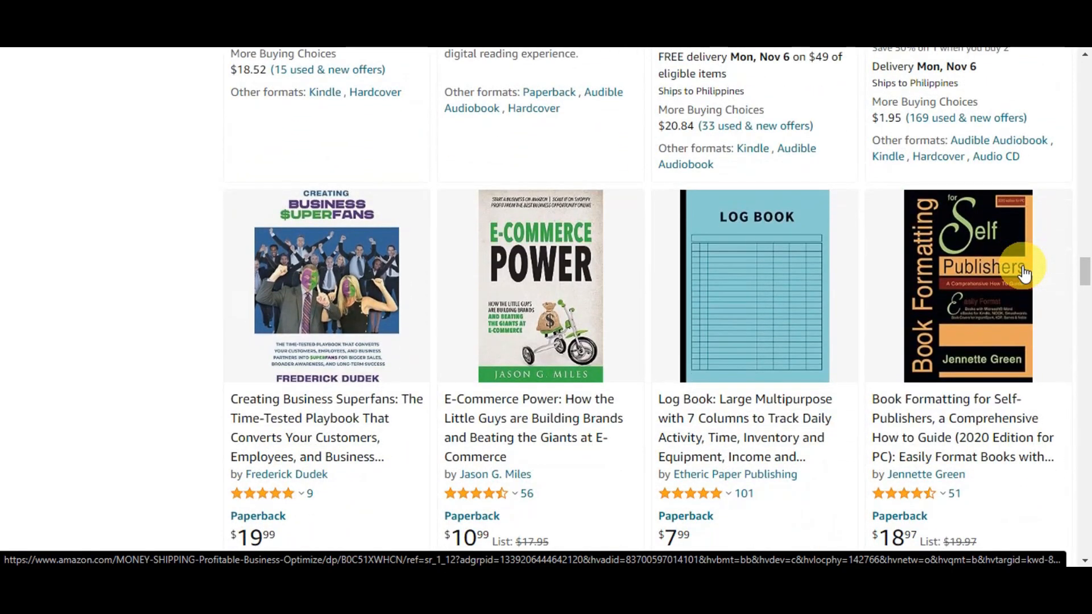
{"action": "scroll", "coordinate": [1024, 274], "scroll_direction": "down", "scroll_amount": 3}
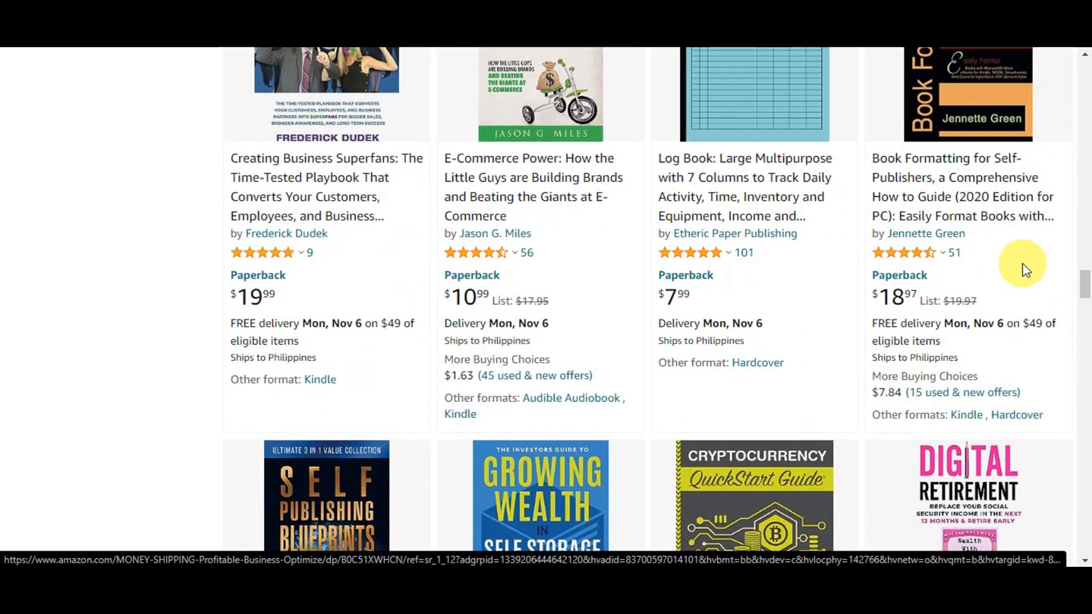
{"action": "scroll", "coordinate": [1023, 267], "scroll_direction": "down", "scroll_amount": 4}
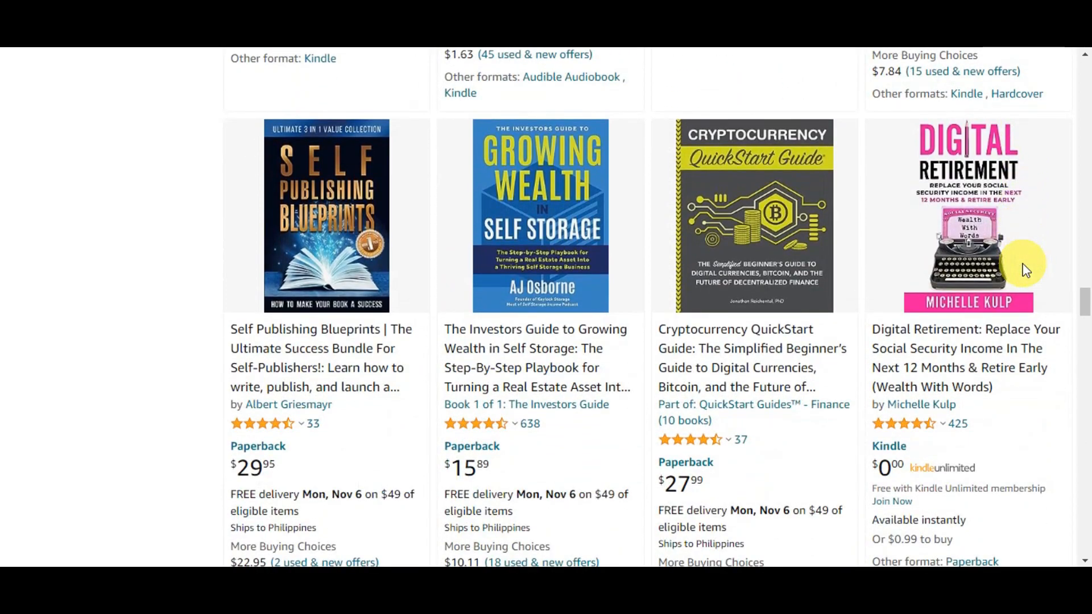
{"action": "scroll", "coordinate": [1025, 269], "scroll_direction": "down", "scroll_amount": 1}
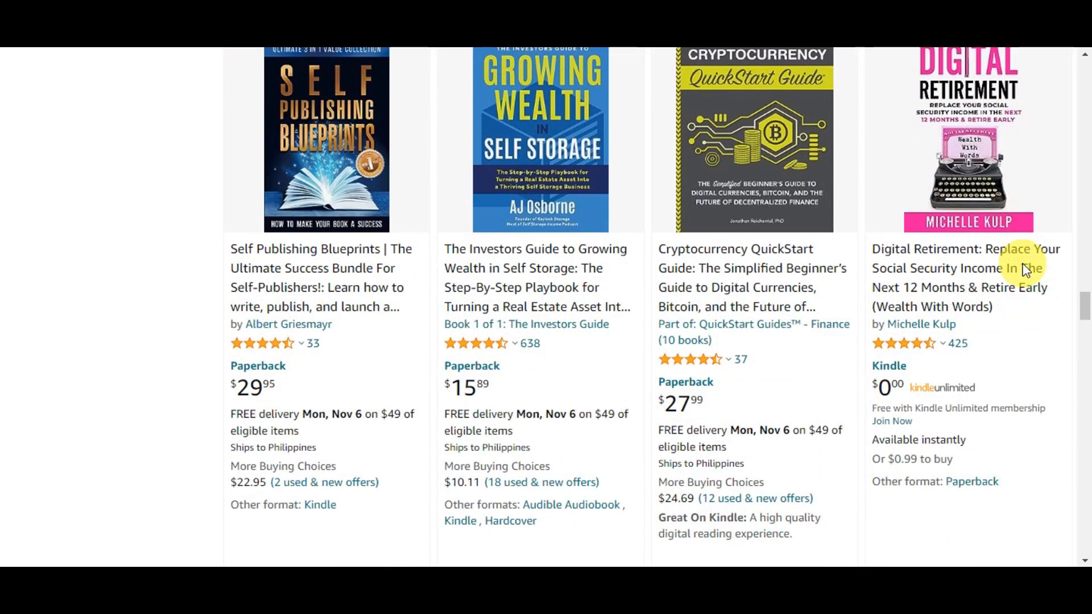
{"action": "scroll", "coordinate": [1026, 269], "scroll_direction": "down", "scroll_amount": 6}
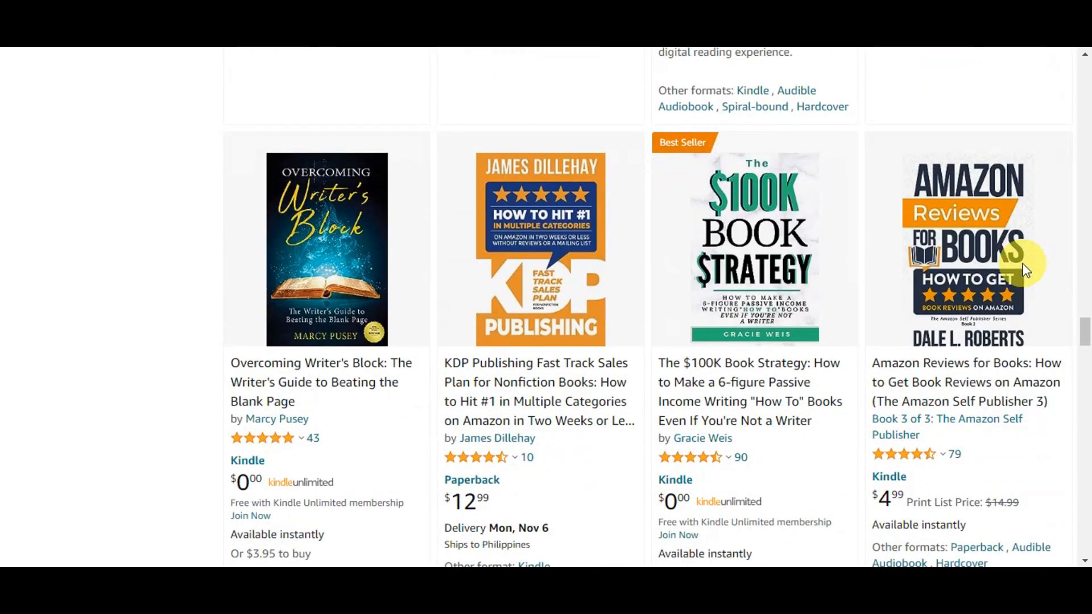
{"action": "scroll", "coordinate": [1024, 228], "scroll_direction": "down", "scroll_amount": 1}
{"action": "scroll", "coordinate": [904, 215], "scroll_direction": "down", "scroll_amount": 3}
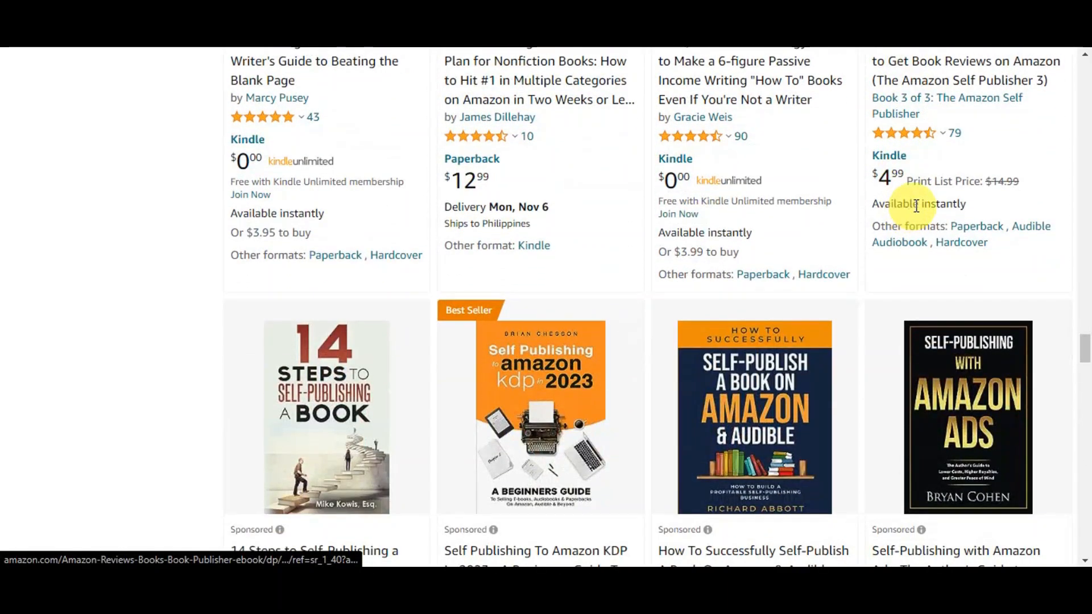
{"action": "scroll", "coordinate": [915, 202], "scroll_direction": "down", "scroll_amount": 3}
{"action": "scroll", "coordinate": [955, 195], "scroll_direction": "down", "scroll_amount": 2}
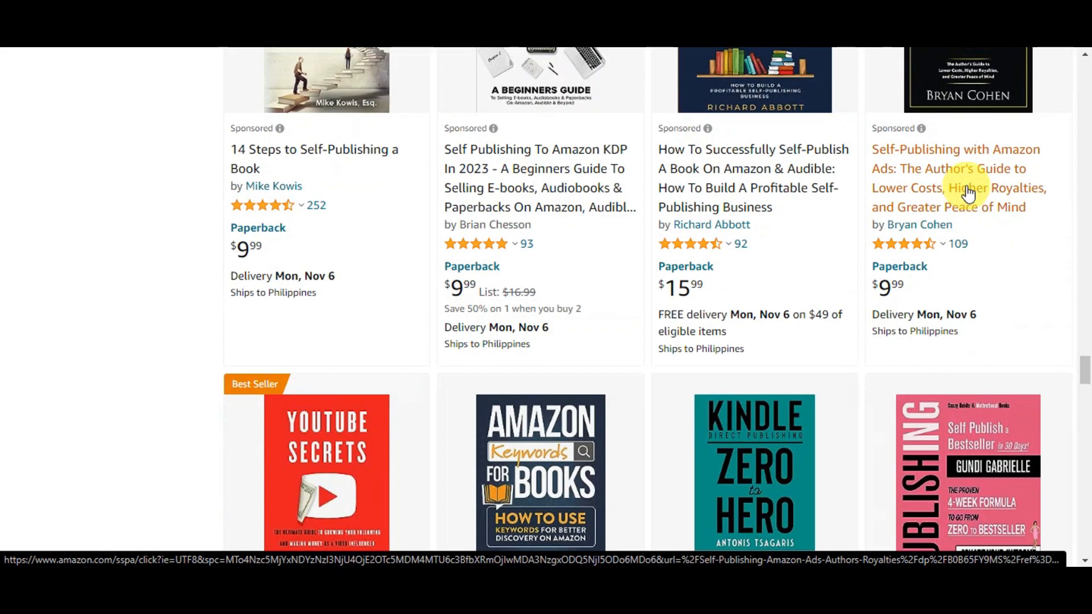
{"action": "scroll", "coordinate": [968, 191], "scroll_direction": "down", "scroll_amount": 2}
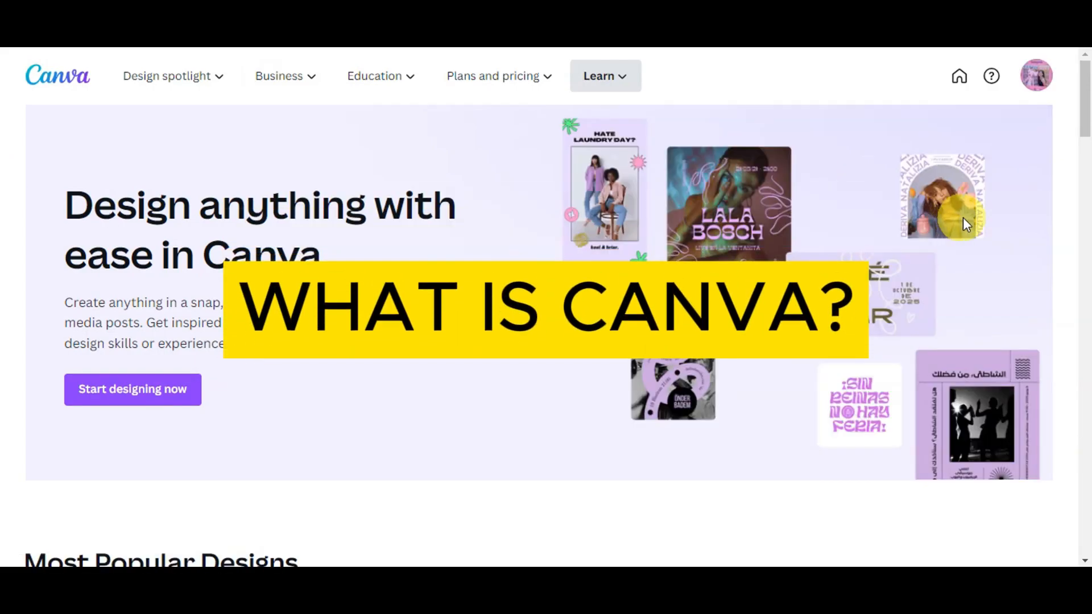
- Switch to Canva's design overview page and examine the popular designs and the design categories from Office and business to Education
{"action": "scroll", "coordinate": [1020, 204], "scroll_direction": "down", "scroll_amount": 2}
{"action": "scroll", "coordinate": [1027, 213], "scroll_direction": "down", "scroll_amount": 7}
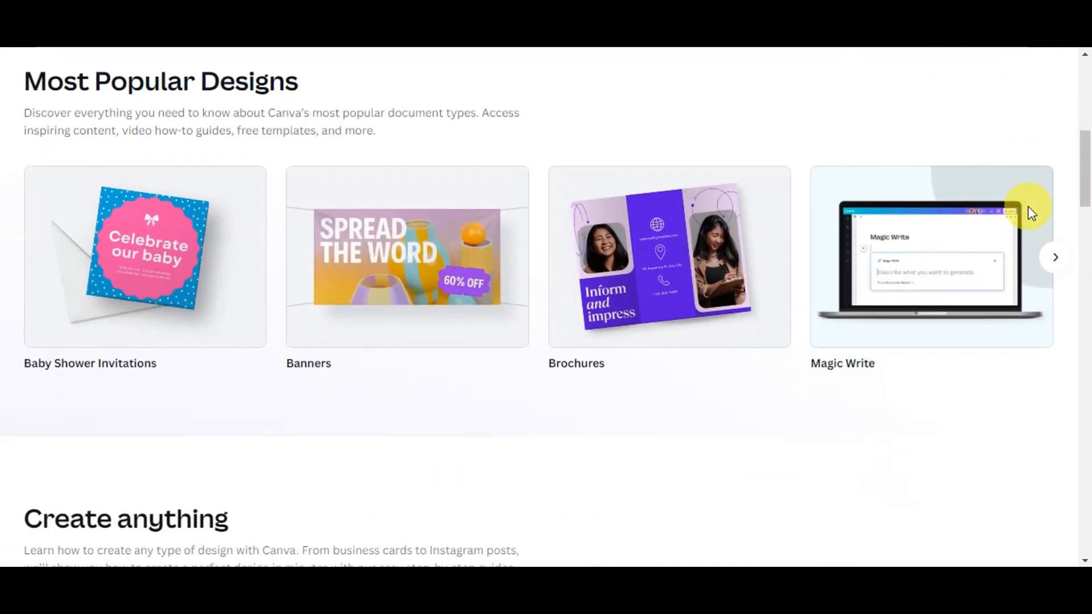
{"action": "scroll", "coordinate": [1030, 212], "scroll_direction": "down", "scroll_amount": 4}
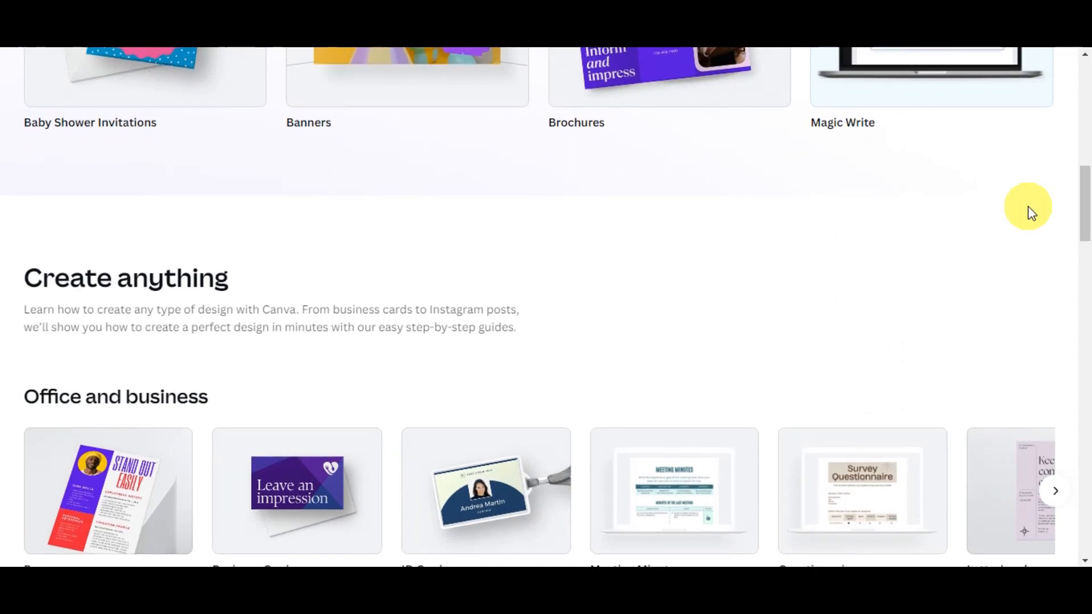
{"action": "scroll", "coordinate": [1031, 214], "scroll_direction": "down", "scroll_amount": 3}
{"action": "scroll", "coordinate": [1030, 212], "scroll_direction": "down", "scroll_amount": 3}
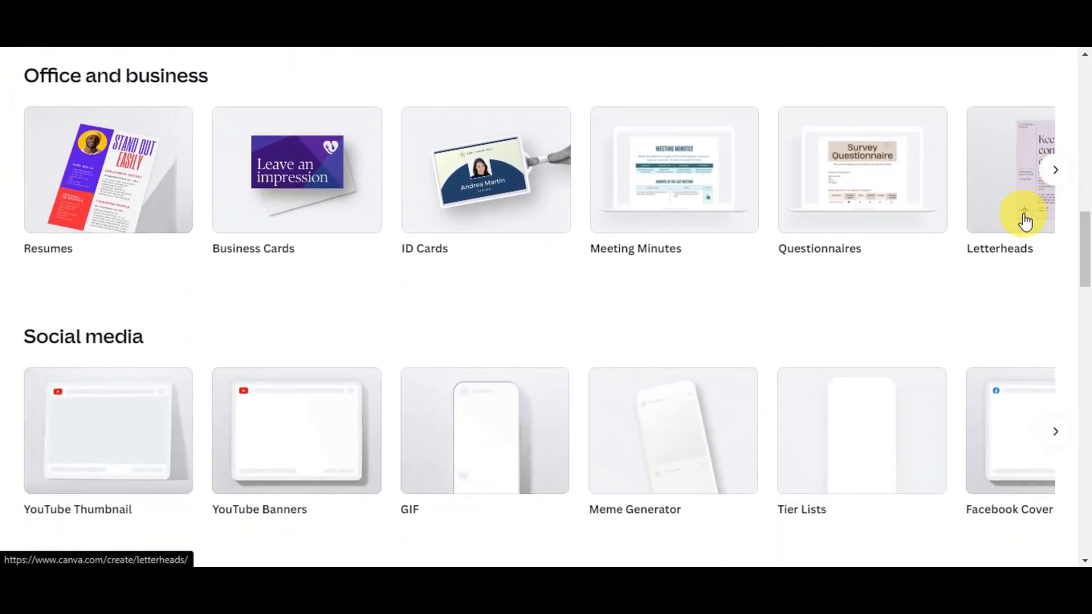
{"action": "scroll", "coordinate": [1035, 227], "scroll_direction": "down", "scroll_amount": 2}
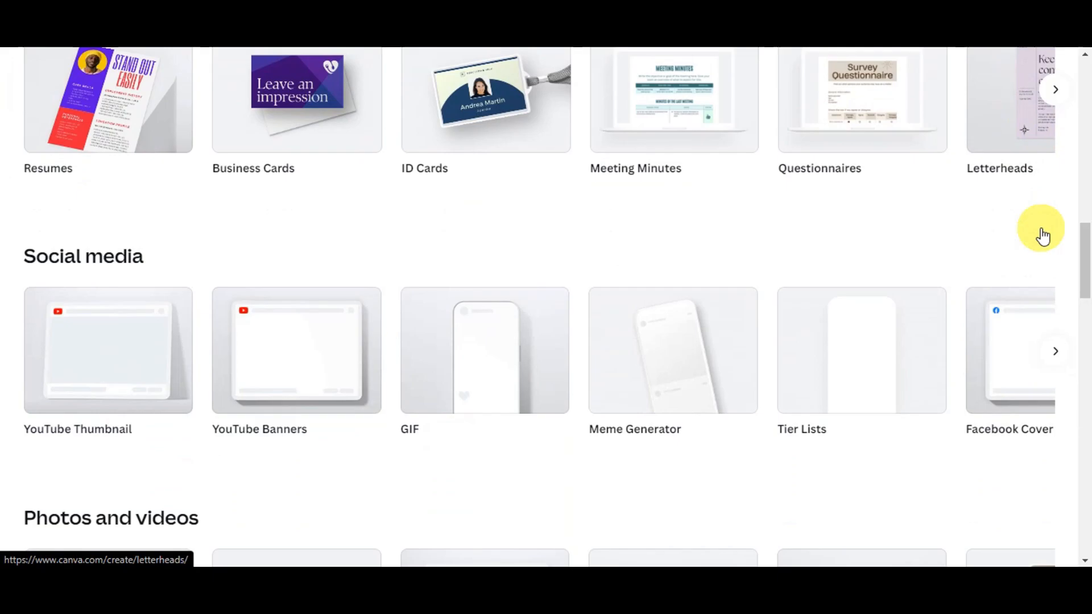
{"action": "scroll", "coordinate": [1042, 235], "scroll_direction": "down", "scroll_amount": 4}
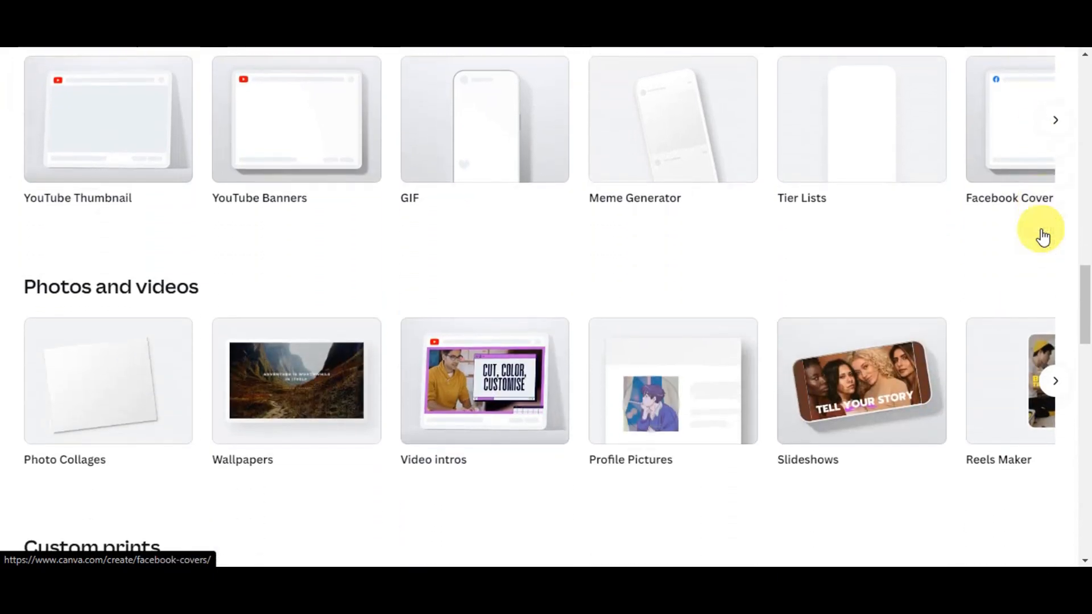
{"action": "scroll", "coordinate": [1043, 235], "scroll_direction": "down", "scroll_amount": 3}
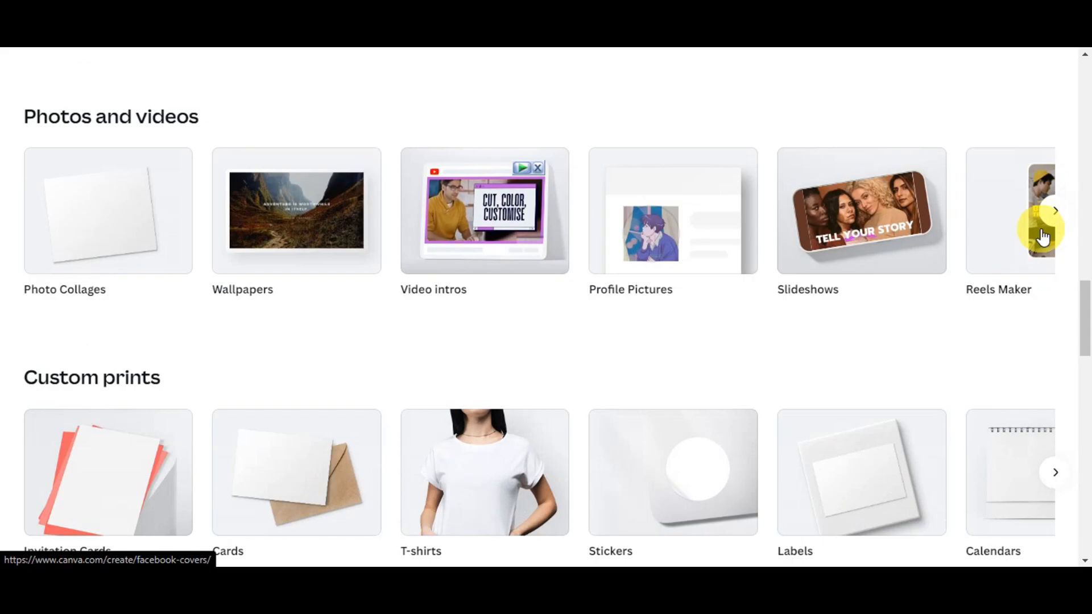
{"action": "scroll", "coordinate": [1042, 235], "scroll_direction": "down", "scroll_amount": 3}
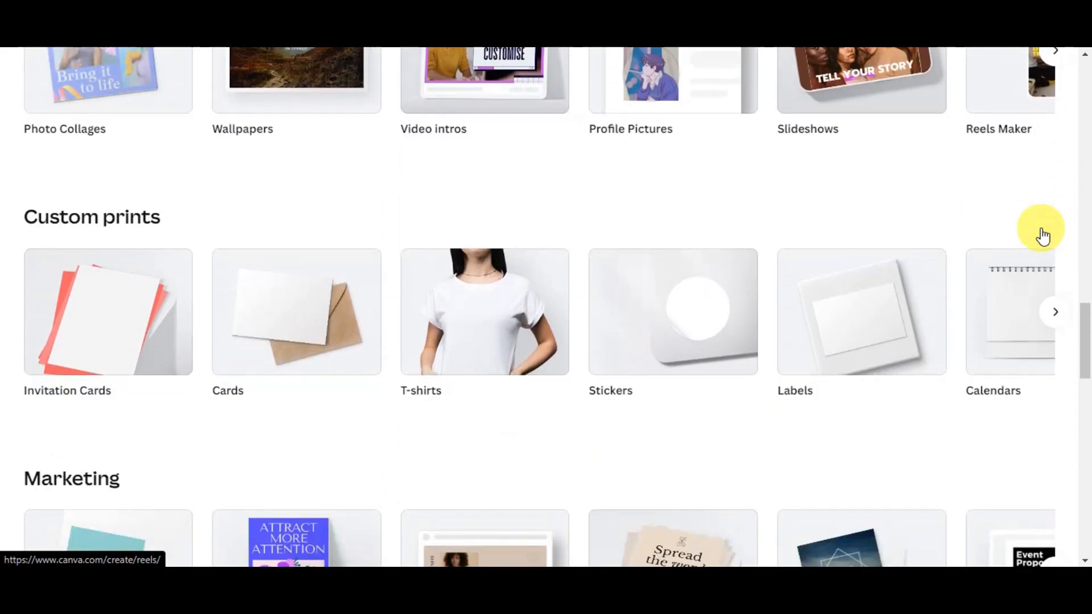
{"action": "scroll", "coordinate": [1043, 235], "scroll_direction": "down", "scroll_amount": 1}
{"action": "scroll", "coordinate": [1043, 235], "scroll_direction": "down", "scroll_amount": 3}
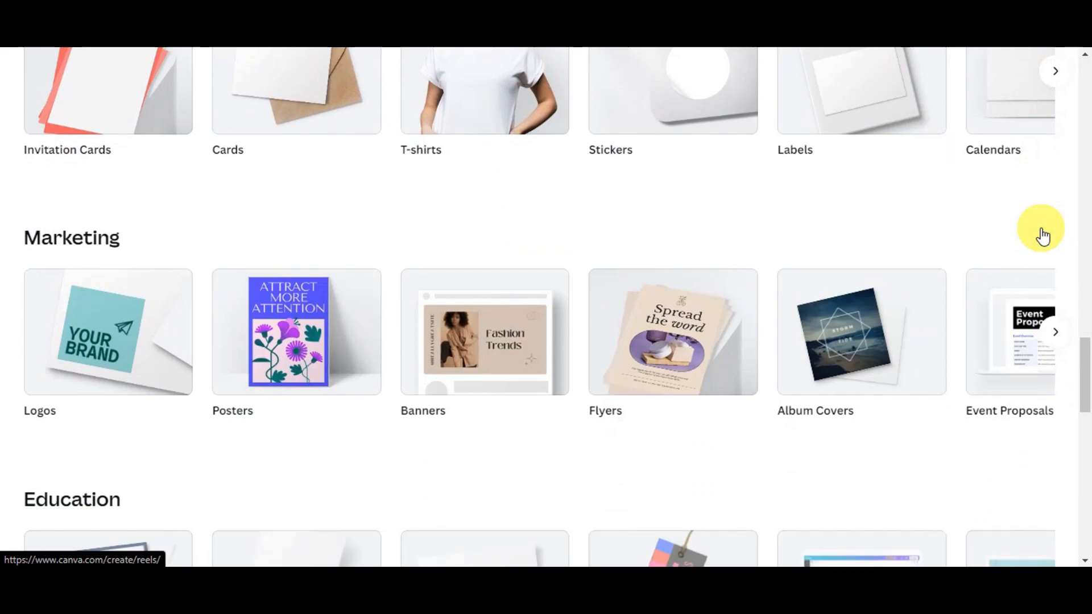
{"action": "scroll", "coordinate": [1042, 235], "scroll_direction": "down", "scroll_amount": 5}
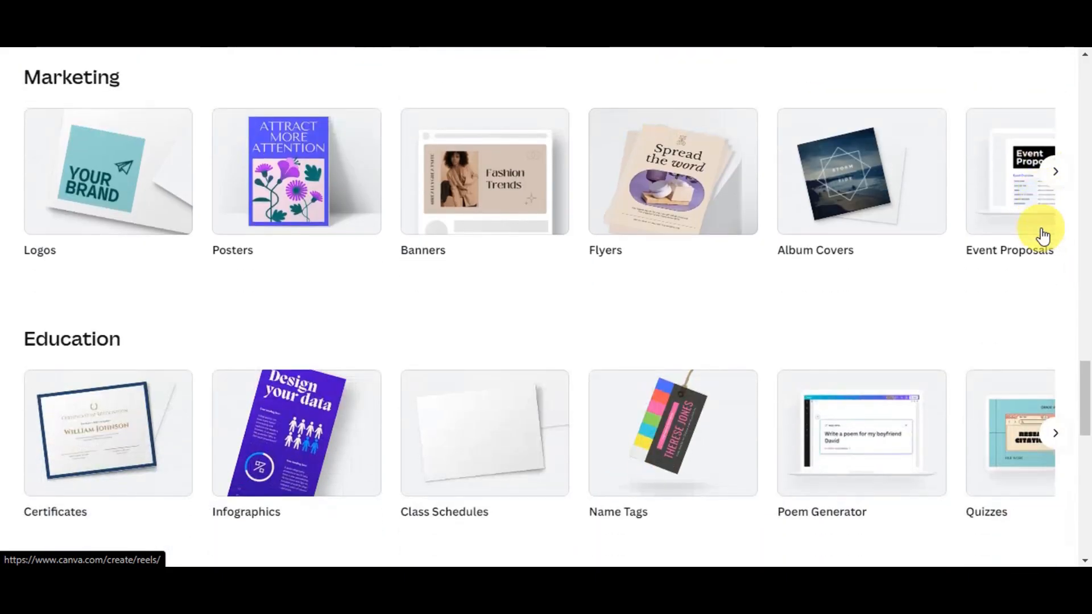
{"action": "scroll", "coordinate": [1043, 235], "scroll_direction": "up", "scroll_amount": 1}
{"action": "scroll", "coordinate": [1043, 235], "scroll_direction": "down", "scroll_amount": 7}
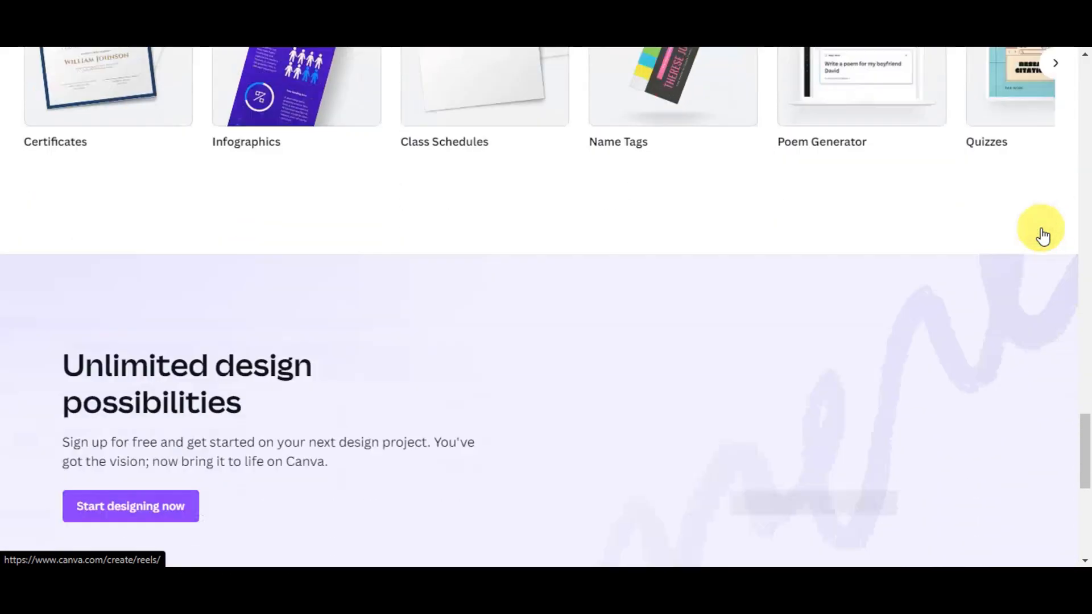
{"action": "scroll", "coordinate": [1045, 234], "scroll_direction": "down", "scroll_amount": 2}
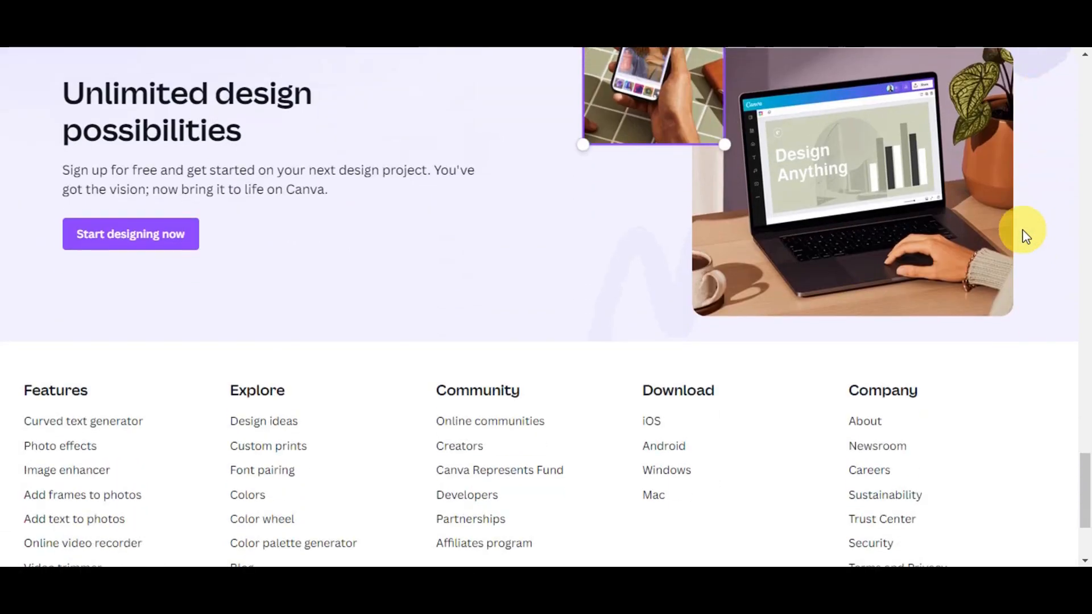
{"action": "scroll", "coordinate": [755, 235], "scroll_direction": "up", "scroll_amount": 1}
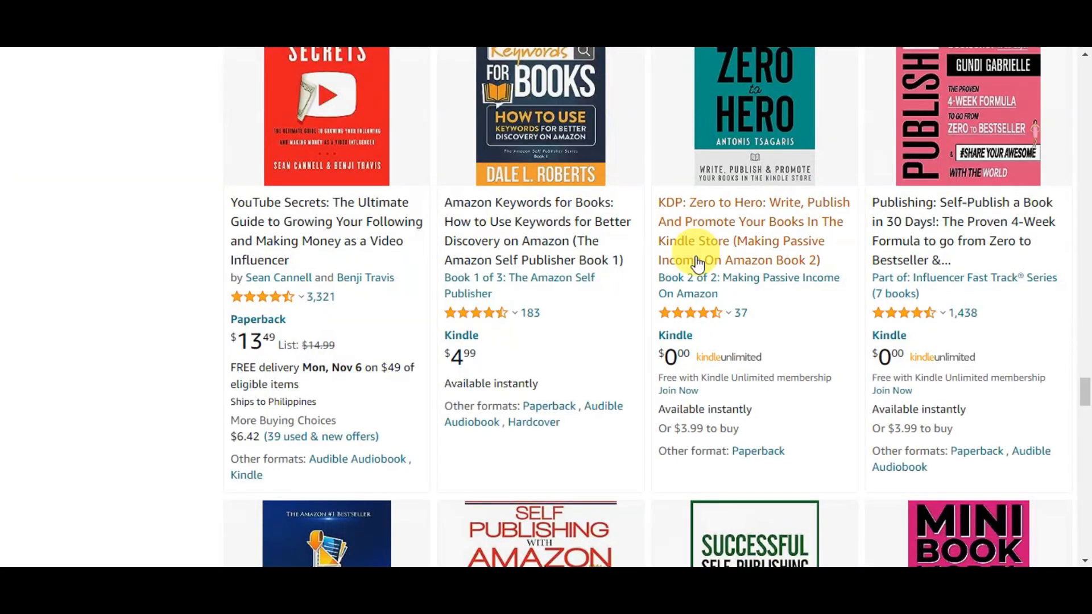
- Switch back to Amazon and look through the Books results for "kdp self publishing account sign in"
{"action": "scroll", "coordinate": [697, 250], "scroll_direction": "up", "scroll_amount": 5}
{"action": "scroll", "coordinate": [704, 274], "scroll_direction": "up", "scroll_amount": 10}
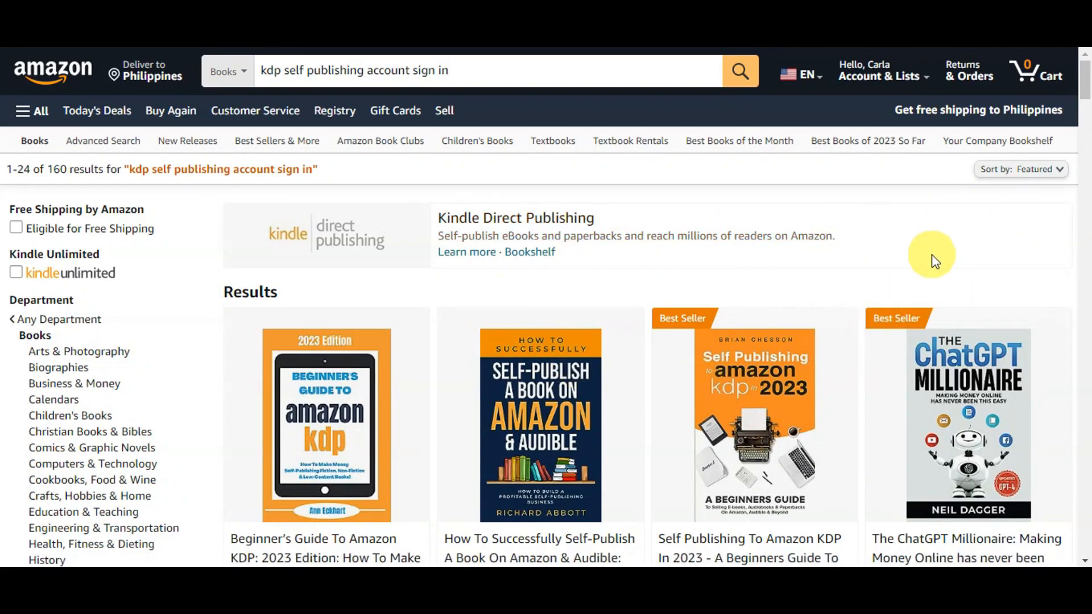
{"action": "scroll", "coordinate": [931, 254], "scroll_direction": "down", "scroll_amount": 8}
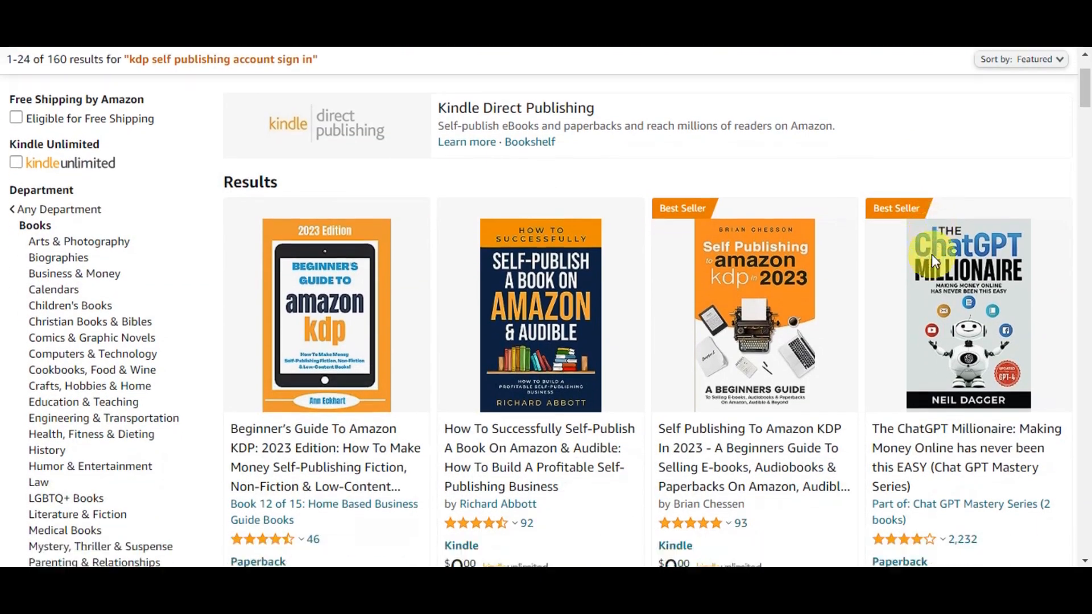
{"action": "scroll", "coordinate": [931, 255], "scroll_direction": "down", "scroll_amount": 8}
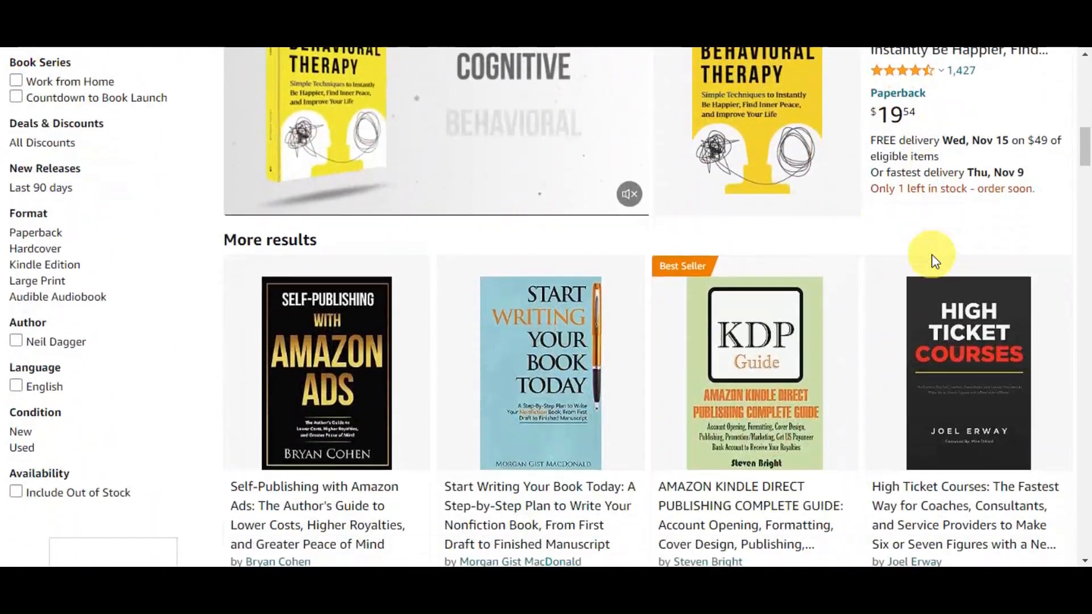
- Look further through the Amazon KDP book results, checking formats and prices, and return to the start of the list
{"action": "scroll", "coordinate": [932, 259], "scroll_direction": "down", "scroll_amount": 2}
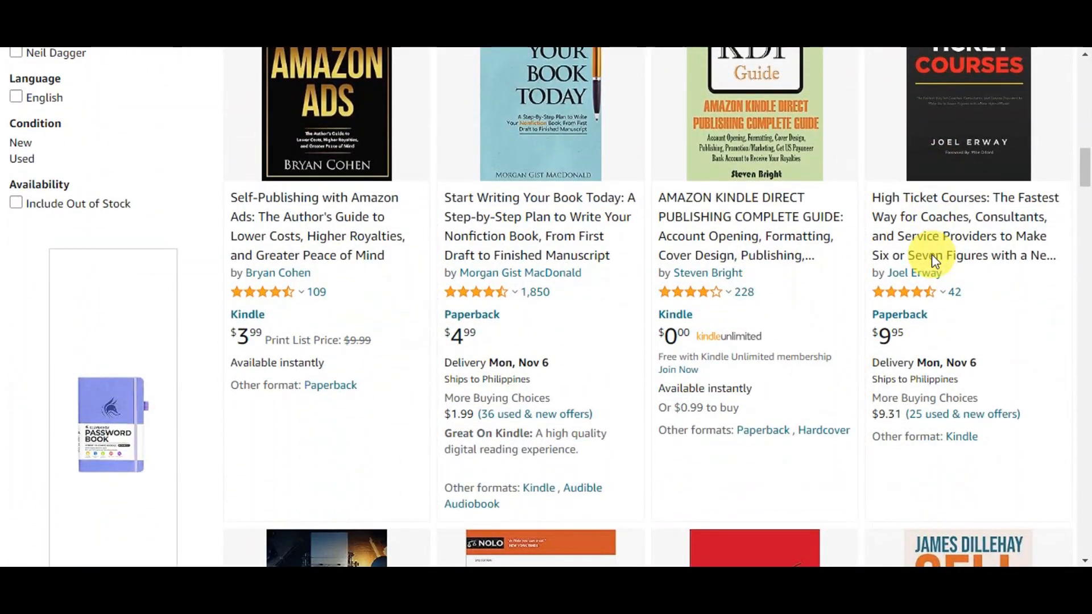
{"action": "scroll", "coordinate": [933, 259], "scroll_direction": "up", "scroll_amount": 18}
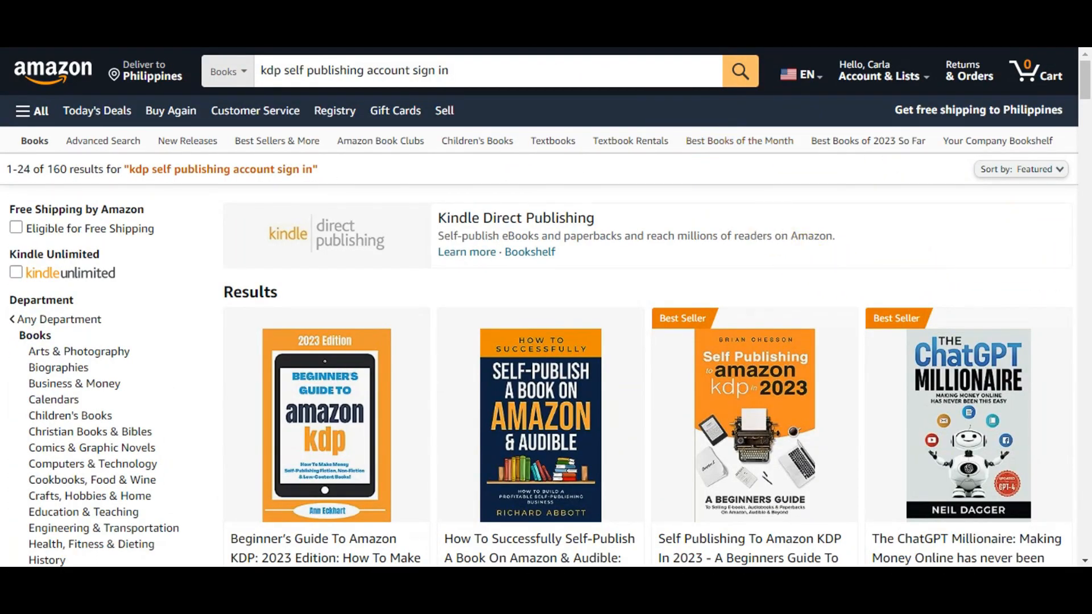
- Switch to Canva, start designing from its landing page, and look over the home page's design types and suggestions
{"action": "left_click", "coordinate": [489, 23]}
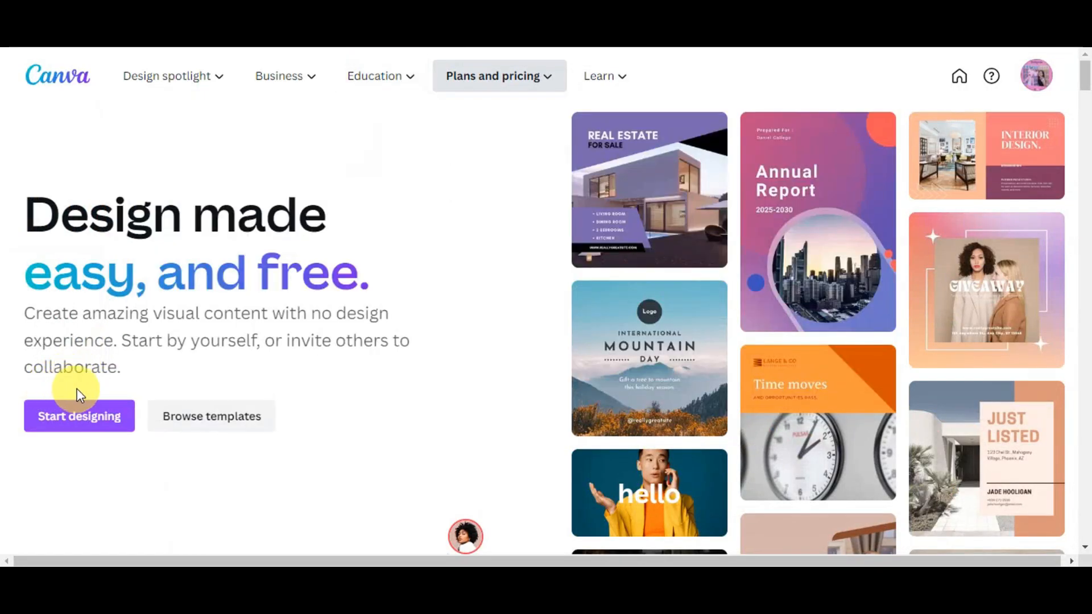
{"action": "left_click", "coordinate": [64, 426]}
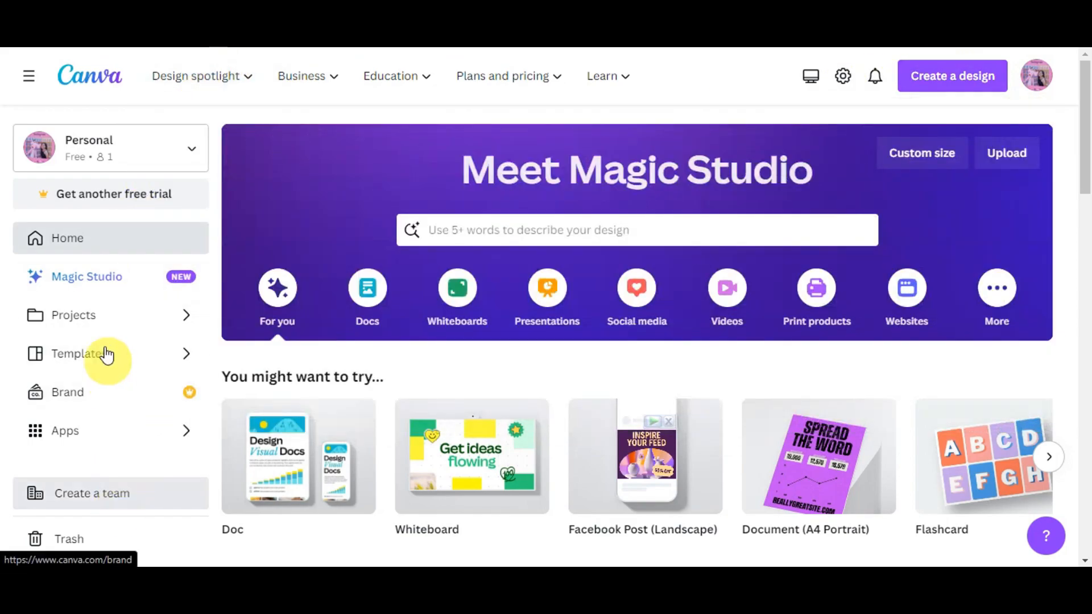
{"action": "scroll", "coordinate": [107, 475], "scroll_direction": "down", "scroll_amount": 1}
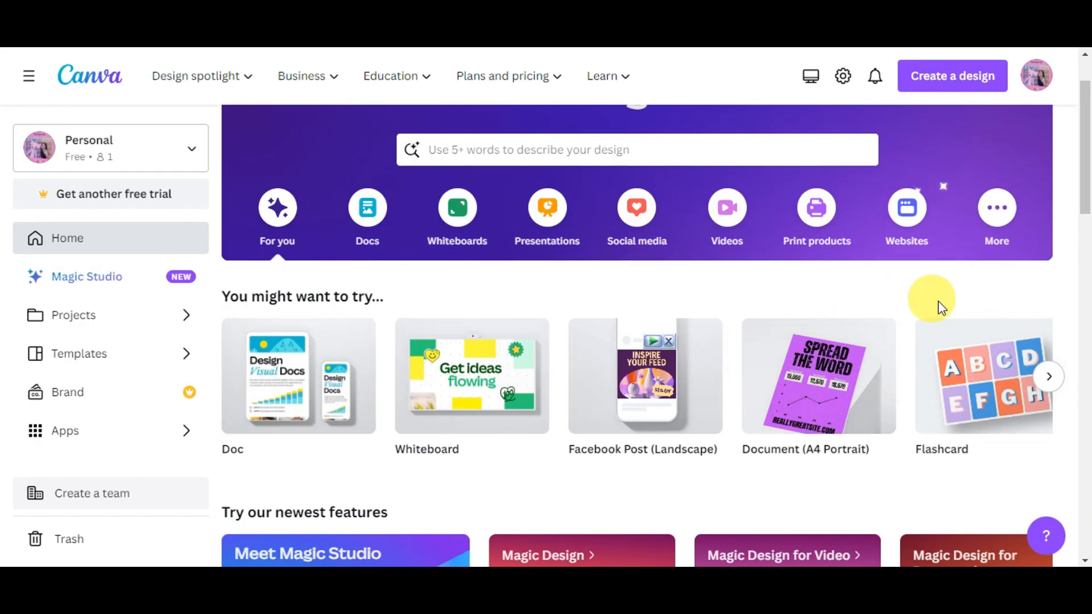
{"action": "scroll", "coordinate": [975, 295], "scroll_direction": "up", "scroll_amount": 2}
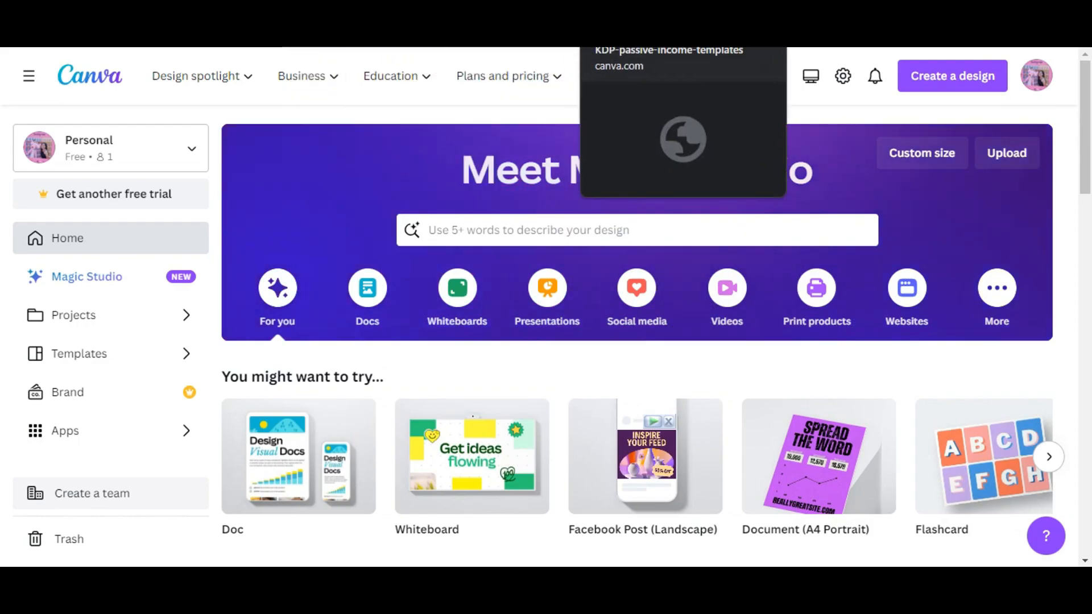
- Open the shared PassiveIncomeTemplates 6" x 9" paperback journal cover template and use it for a new design
{"action": "left_click", "coordinate": [626, 25]}
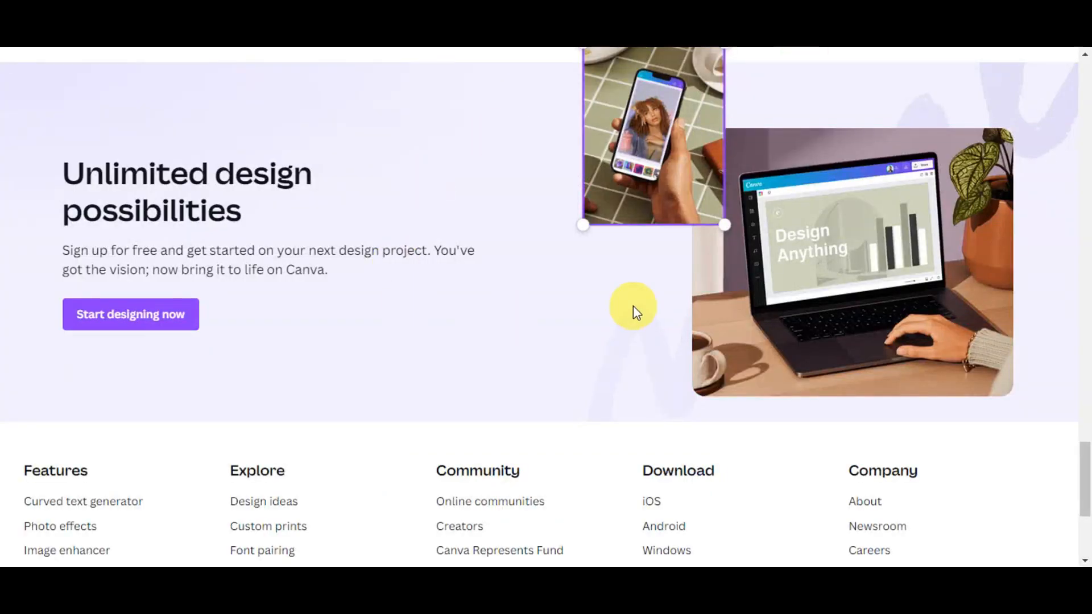
{"action": "scroll", "coordinate": [631, 307], "scroll_direction": "up", "scroll_amount": 5}
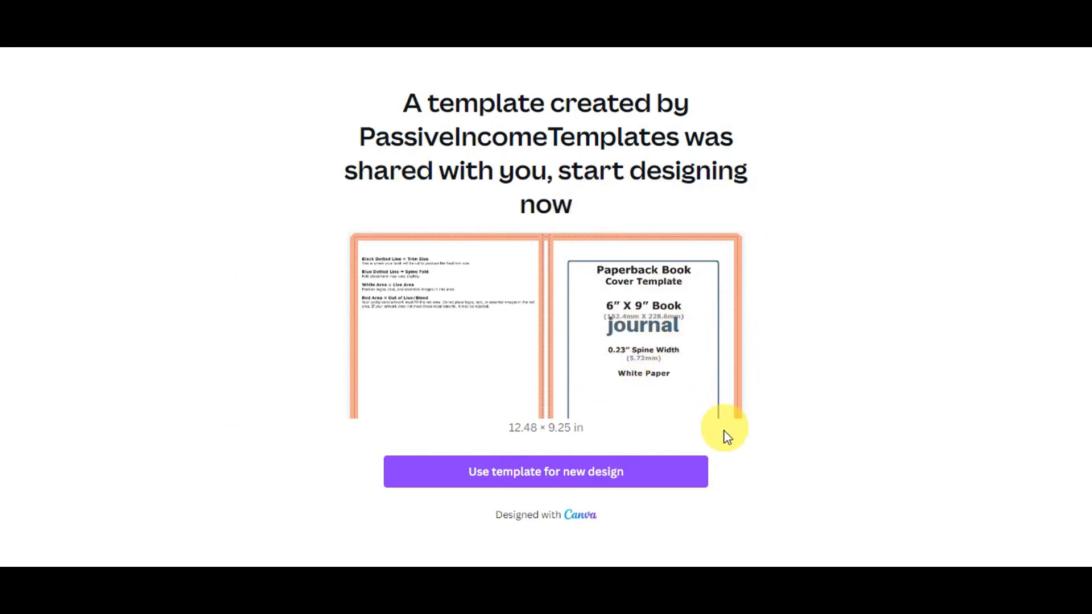
{"action": "left_click", "coordinate": [602, 478]}
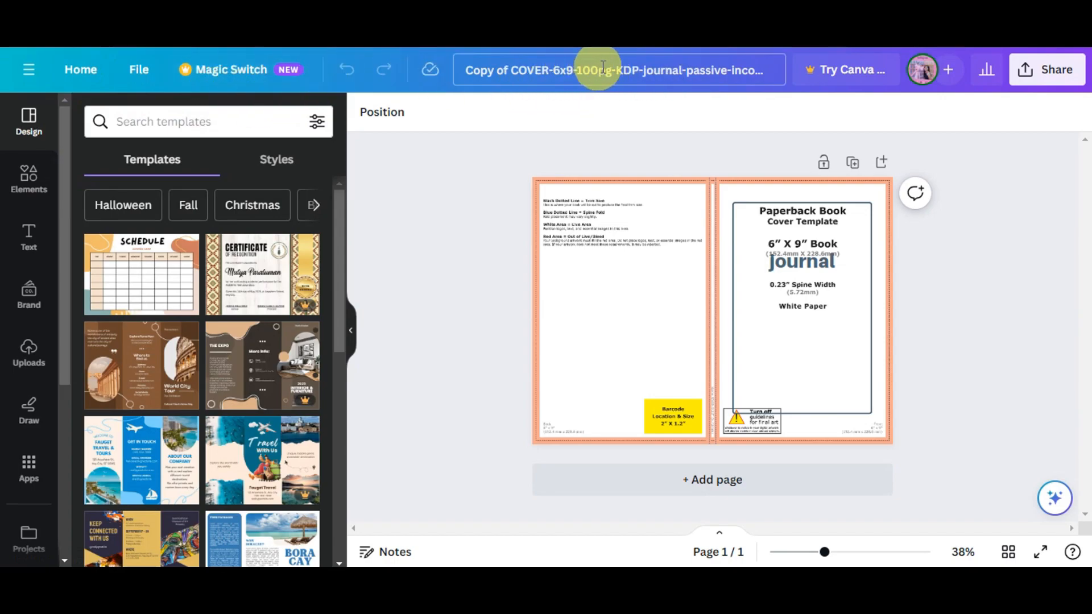
{"action": "left_click", "coordinate": [832, 73]}
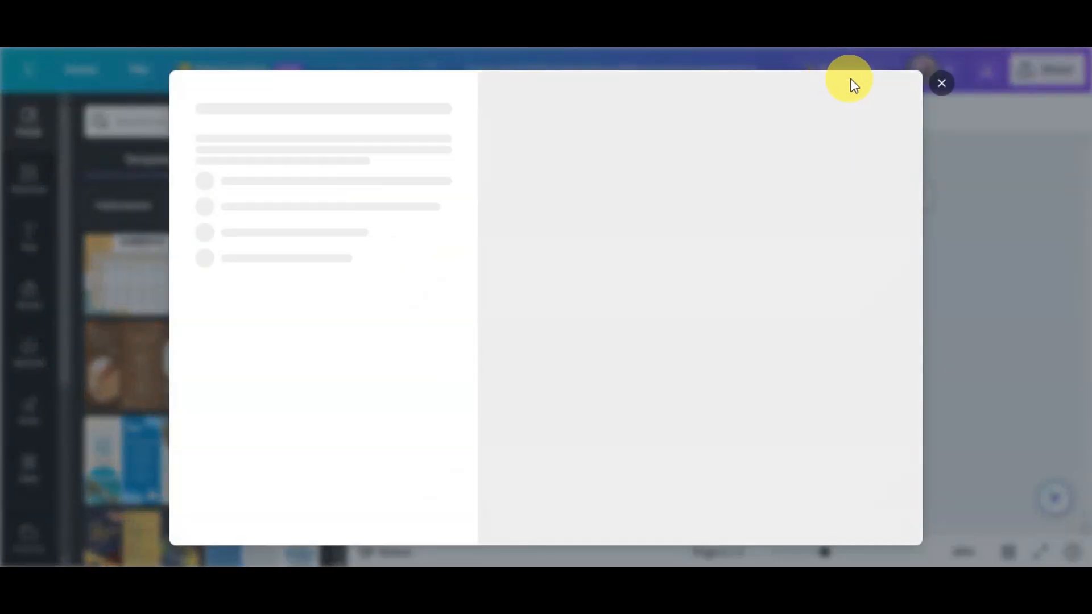
{"action": "left_click", "coordinate": [910, 80]}
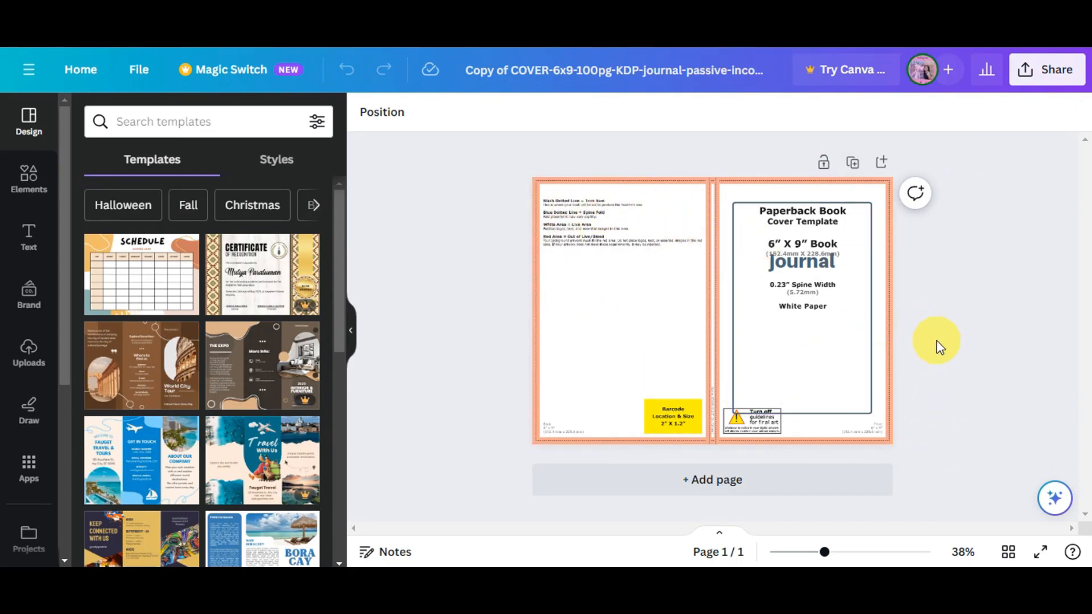
- Search the elements for "rectangle" and add the plain square shape to the cover
{"action": "scroll", "coordinate": [941, 347], "scroll_direction": "up", "scroll_amount": 2}
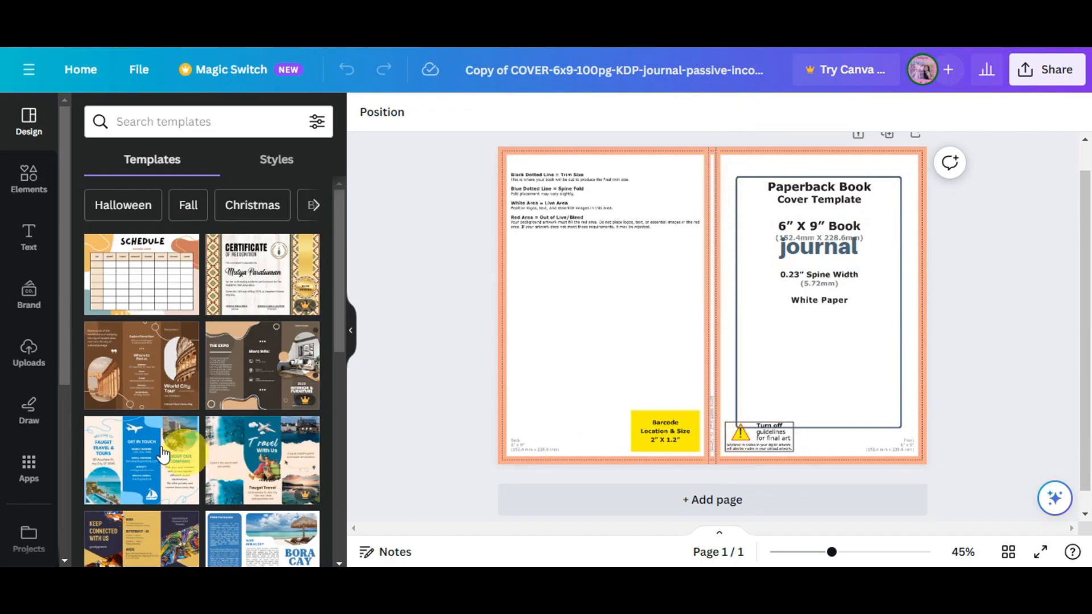
{"action": "left_click", "coordinate": [28, 176]}
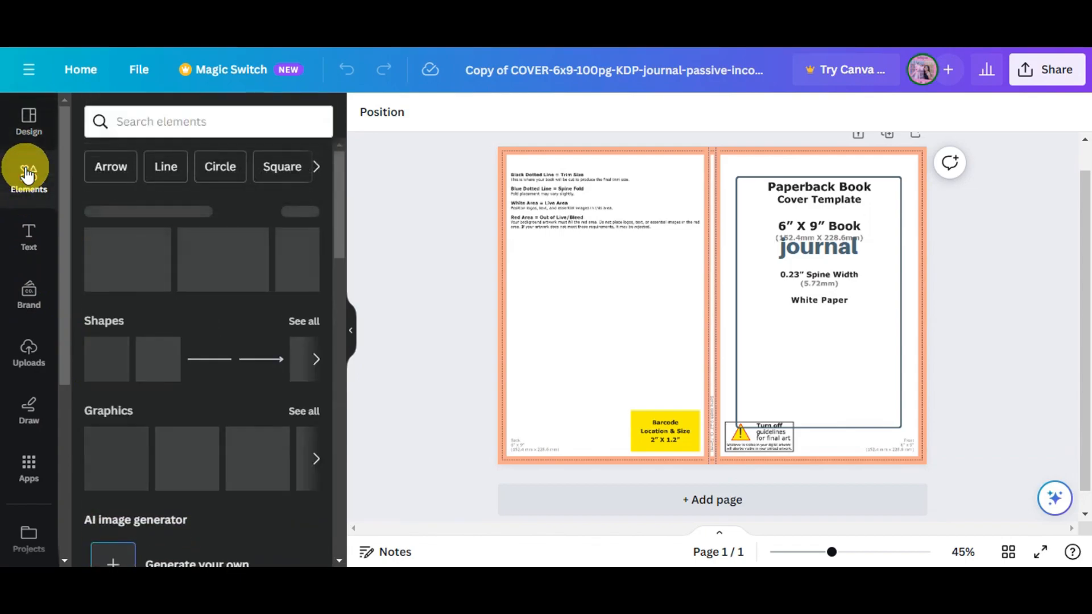
{"action": "left_click", "coordinate": [166, 124]}
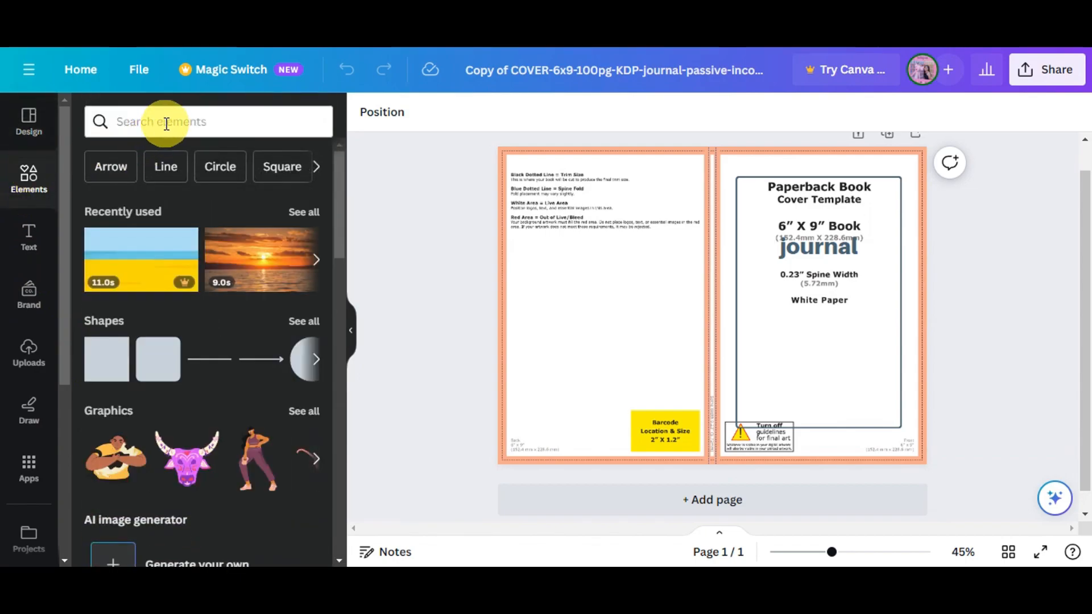
{"action": "type", "text": "rectangle"}
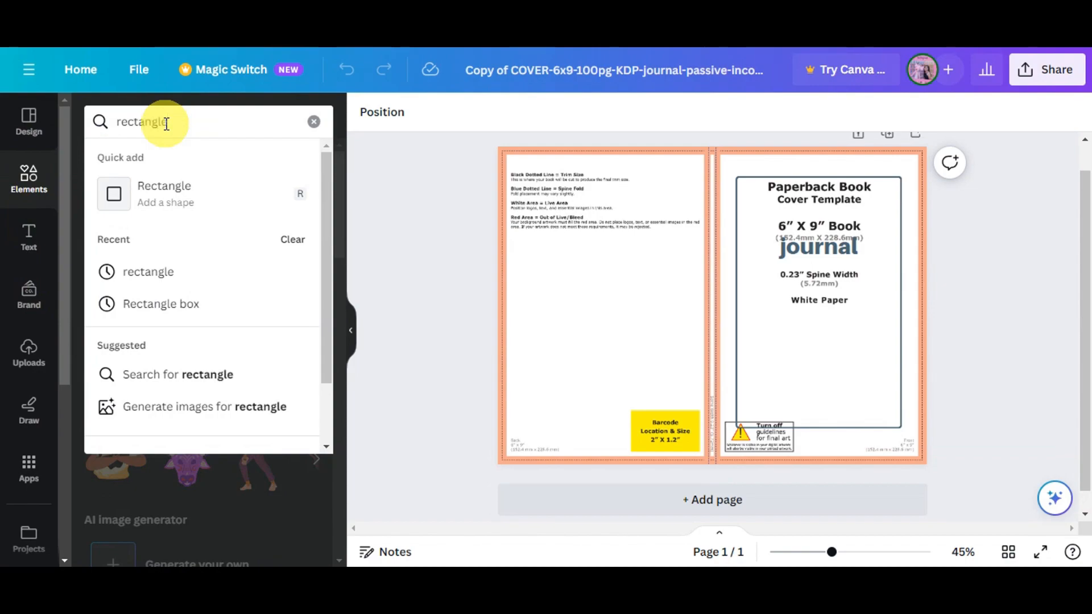
{"action": "key", "text": "Return"}
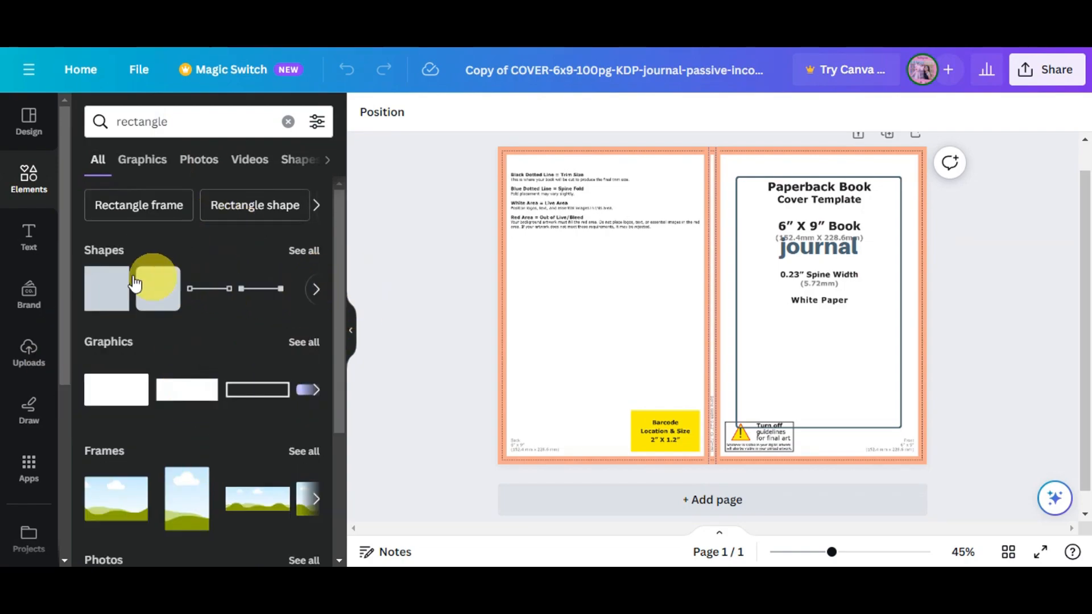
{"action": "left_click", "coordinate": [93, 313]}
- Move and resize the square into a narrow strip covering the spine over the full height of the cover
{"action": "left_click_drag", "start_coordinate": [700, 320], "coordinate": [733, 223]}
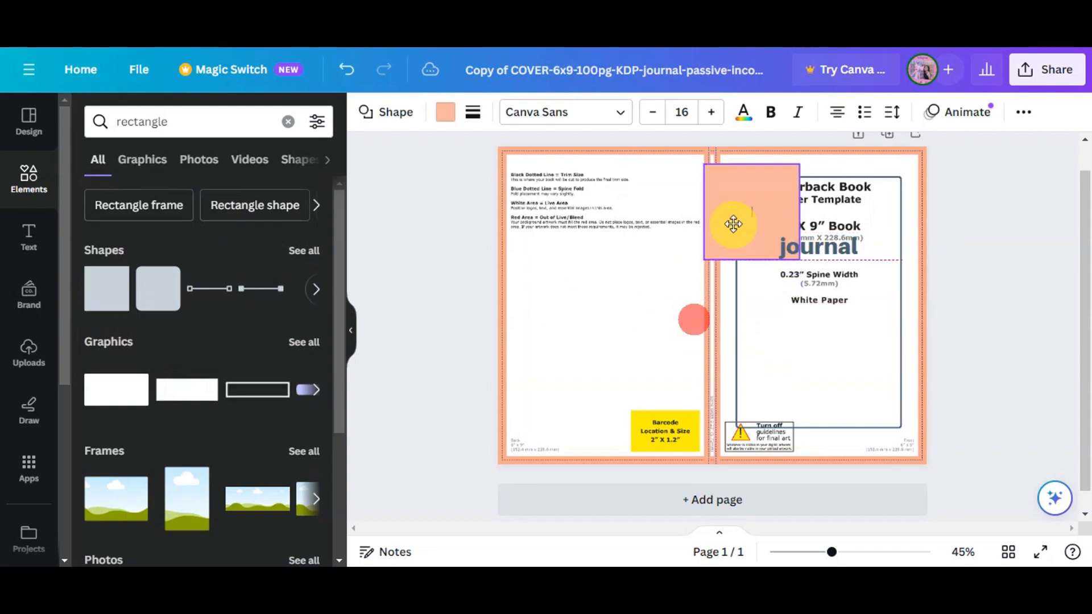
{"action": "left_click_drag", "start_coordinate": [804, 217], "coordinate": [721, 203]}
{"action": "left_click_drag", "start_coordinate": [704, 164], "coordinate": [705, 149]}
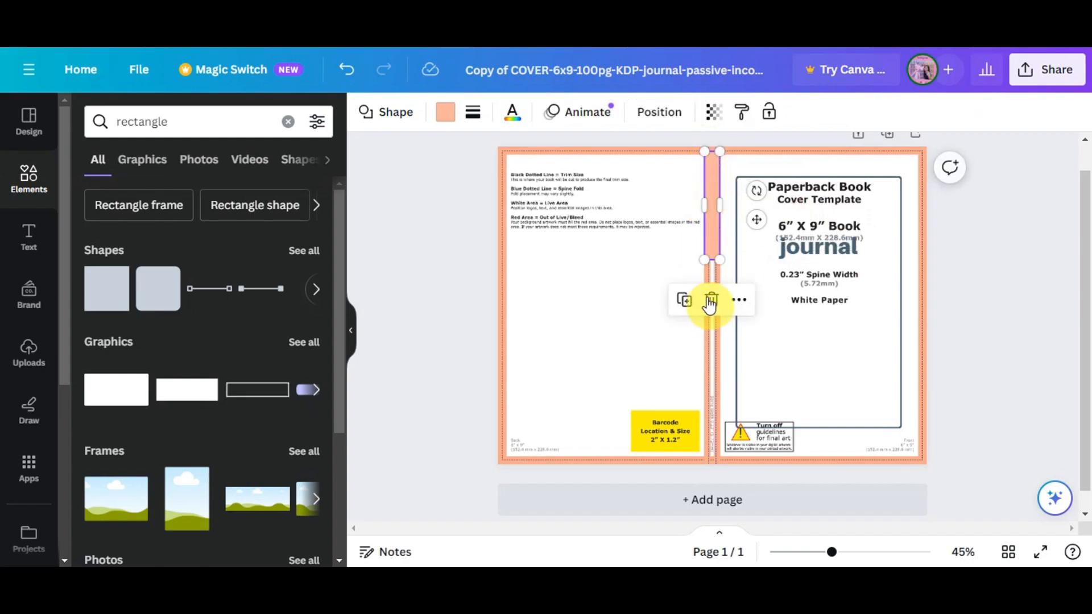
{"action": "left_click_drag", "start_coordinate": [704, 262], "coordinate": [707, 471]}
{"action": "left_click_drag", "start_coordinate": [711, 273], "coordinate": [717, 254]}
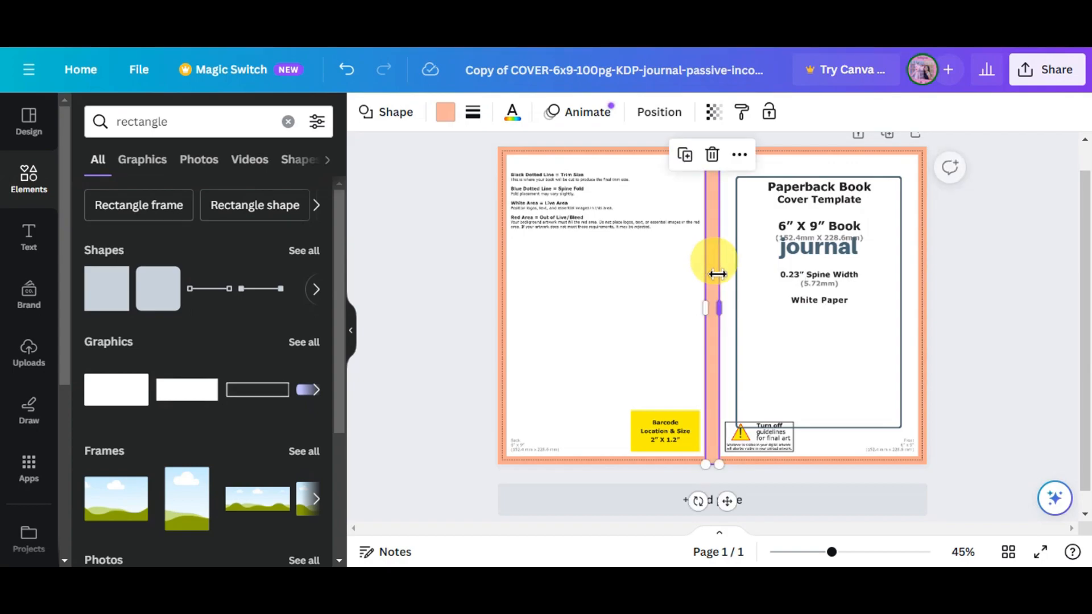
- Try the light blue, dark slate blue and yellow swatches as the spine strip's fill color
{"action": "left_click", "coordinate": [446, 117]}
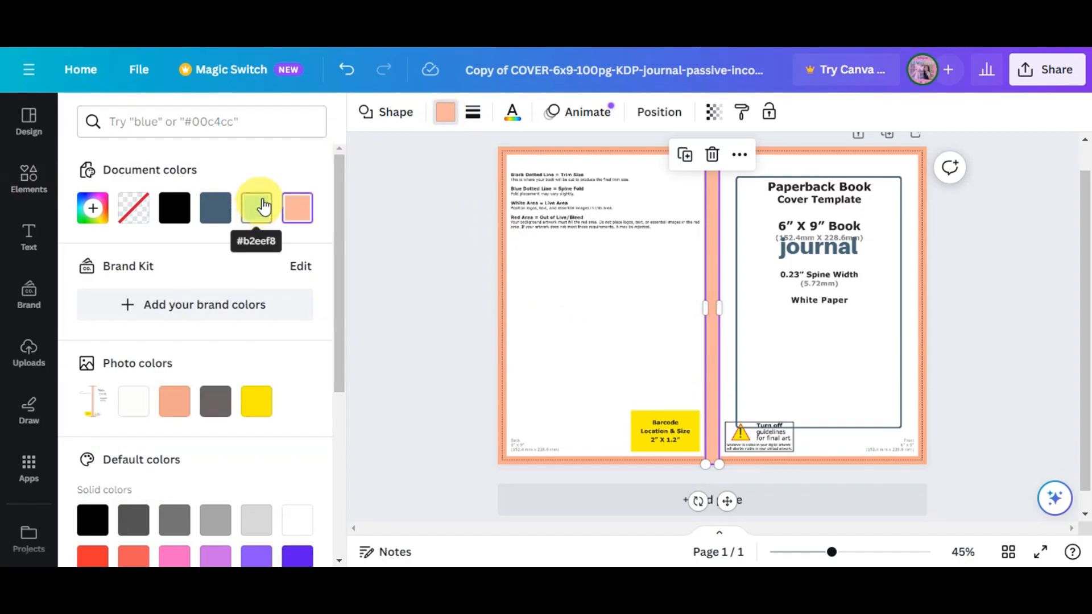
{"action": "left_click", "coordinate": [446, 114]}
{"action": "left_click", "coordinate": [446, 114]}
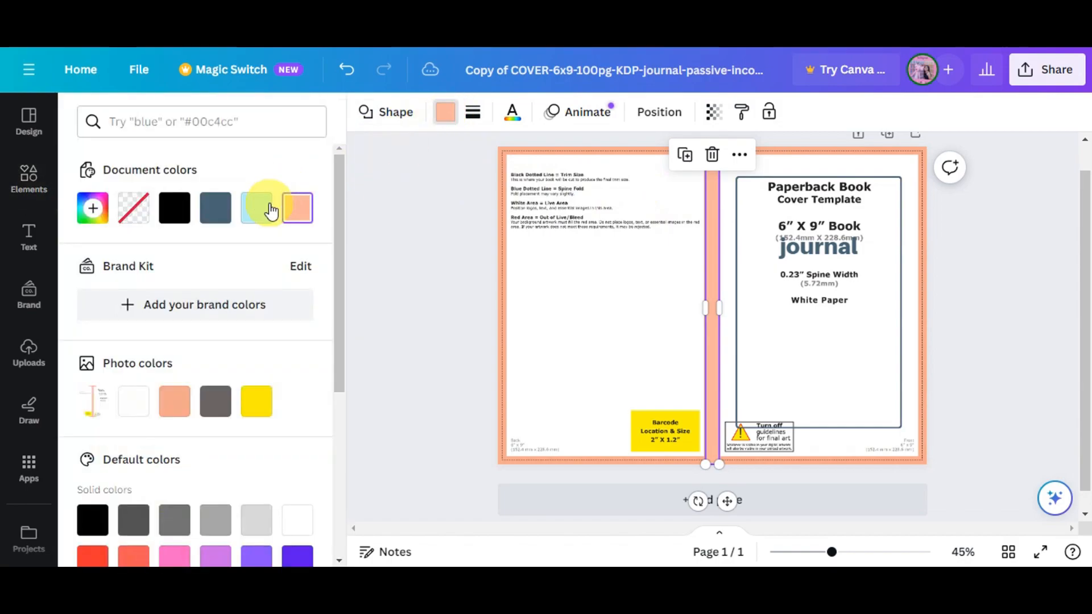
{"action": "left_click", "coordinate": [256, 208]}
{"action": "left_click", "coordinate": [215, 210]}
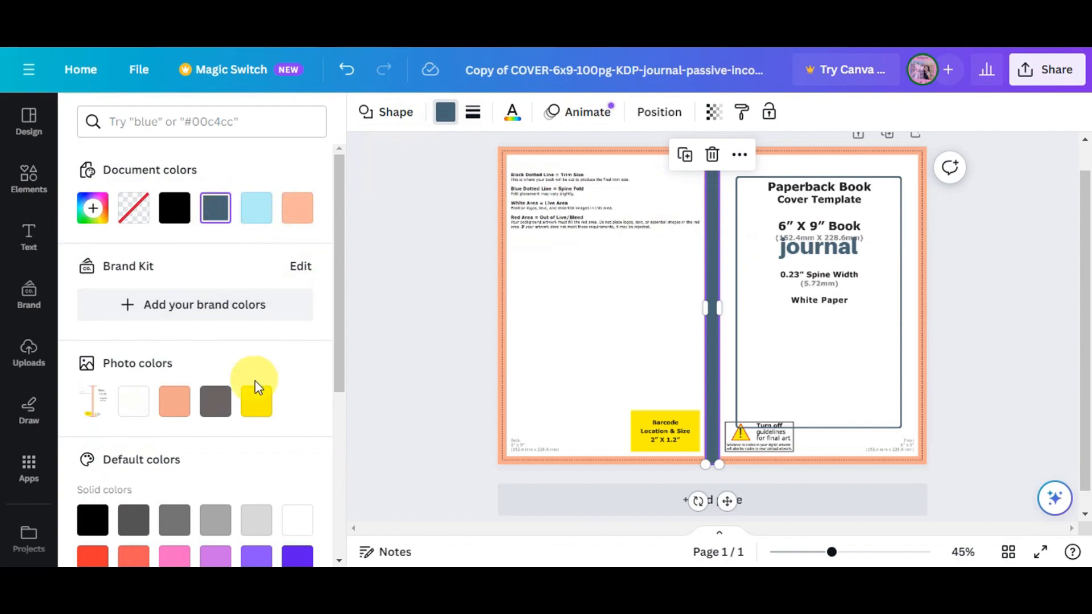
{"action": "left_click", "coordinate": [253, 402]}
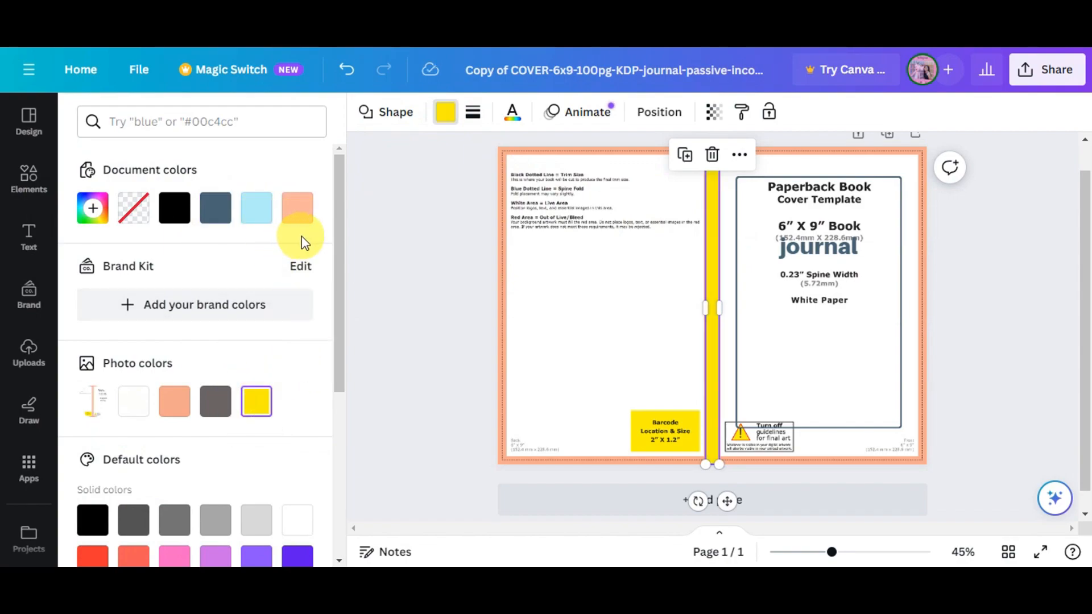
- Fill the spine strip with the custom solid blue #14A6F8 and deselect it
{"action": "left_click", "coordinate": [85, 219]}
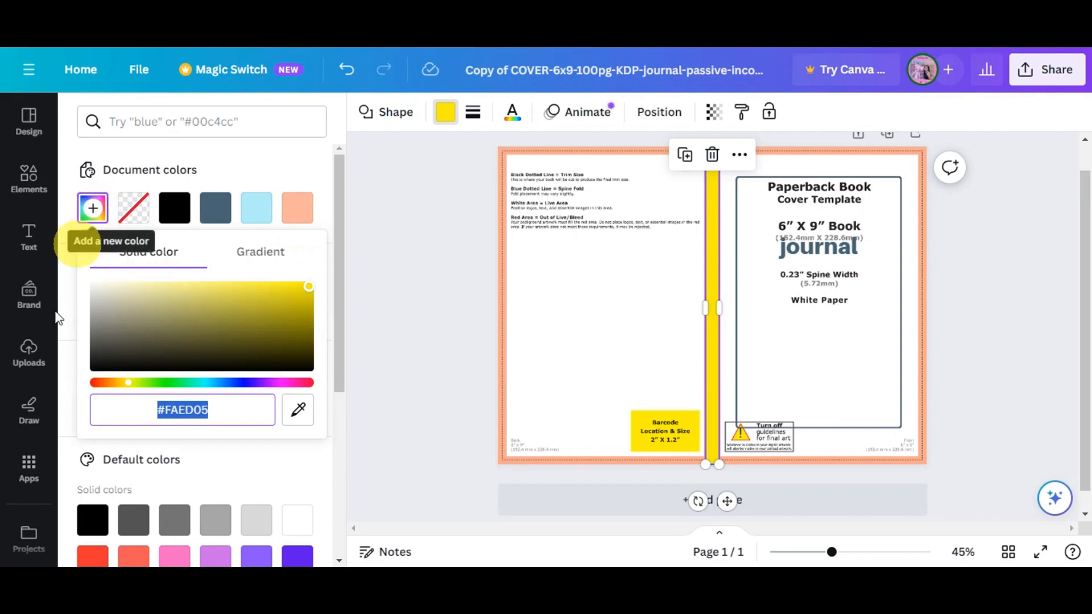
{"action": "left_click_drag", "start_coordinate": [287, 312], "coordinate": [181, 297]}
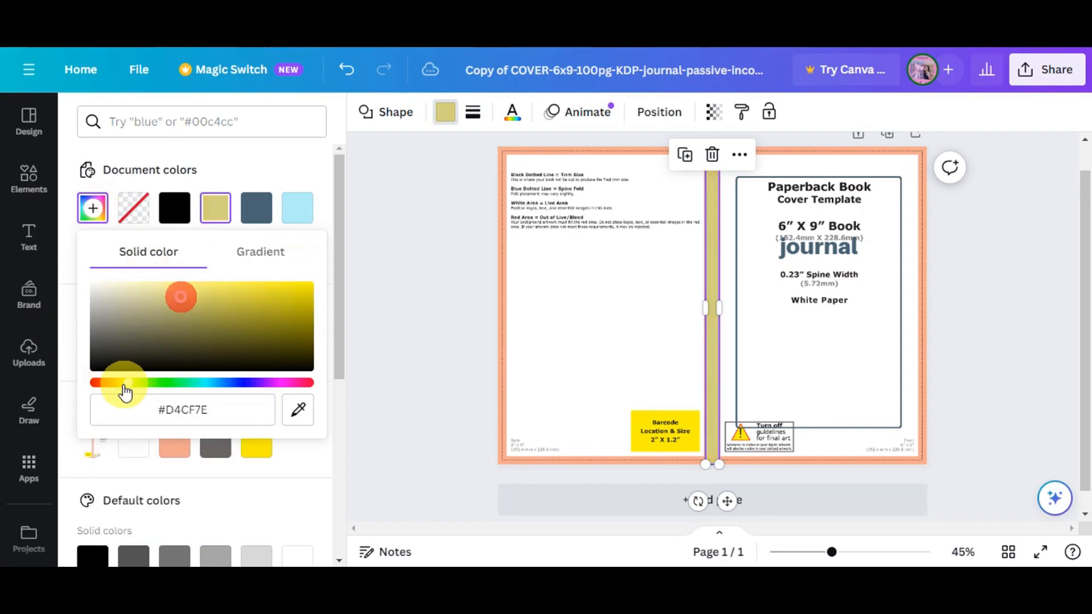
{"action": "left_click", "coordinate": [188, 382]}
{"action": "left_click_drag", "start_coordinate": [203, 390], "coordinate": [215, 390]}
{"action": "left_click_drag", "start_coordinate": [251, 298], "coordinate": [294, 286]}
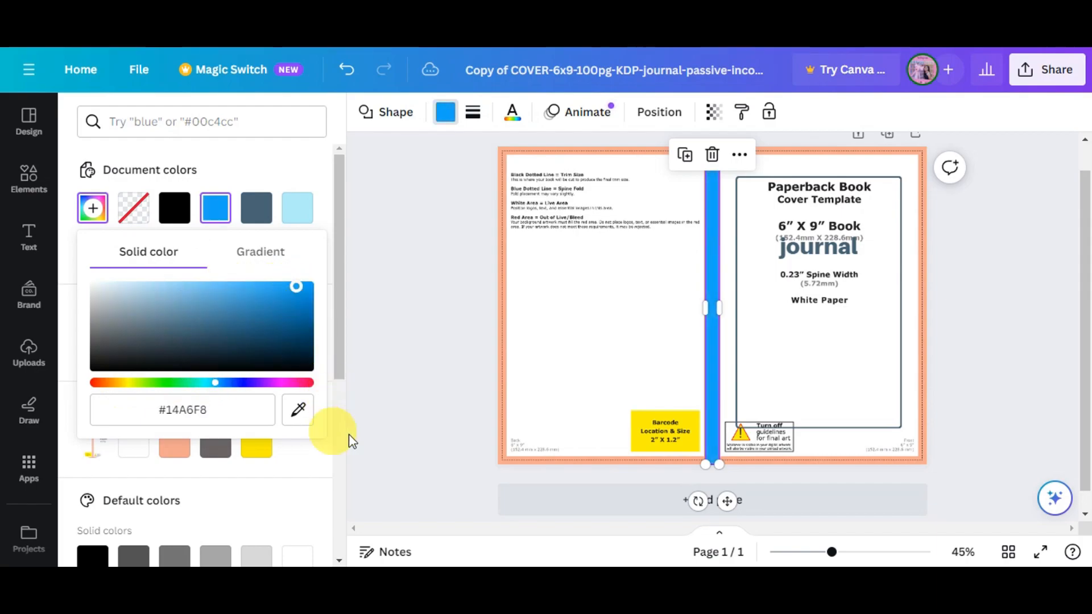
{"action": "left_click", "coordinate": [378, 417]}
{"action": "left_click", "coordinate": [621, 302]}
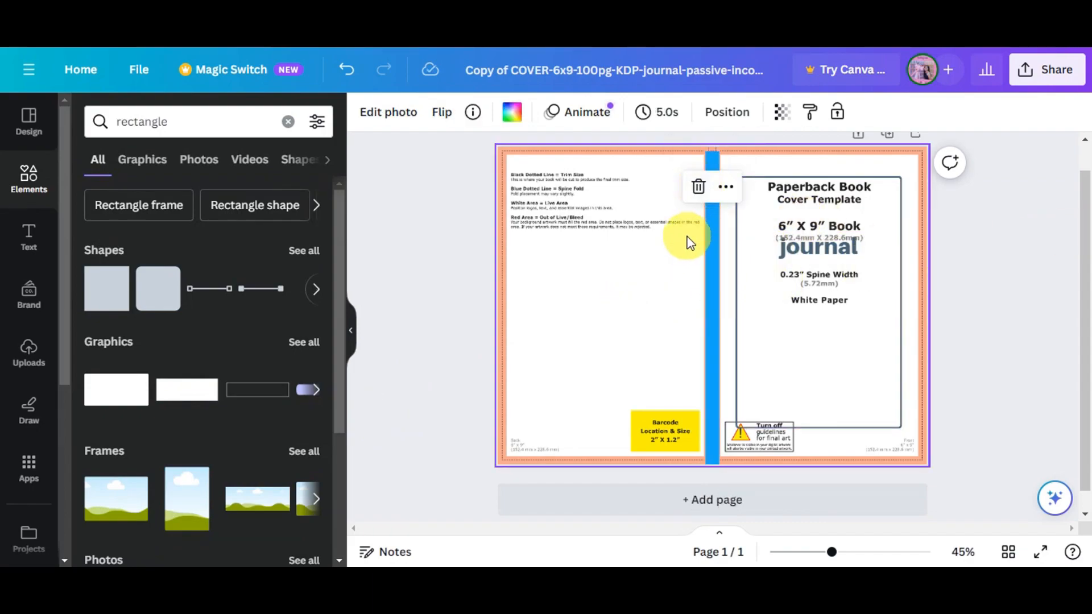
{"action": "left_click", "coordinate": [1032, 237]}
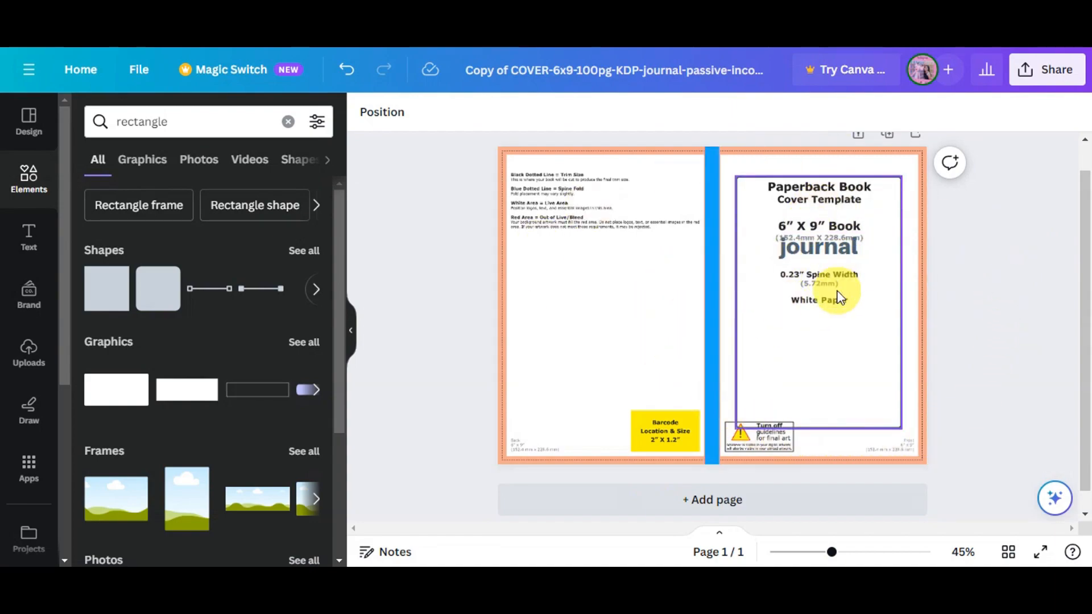
- Search the elements for "daisy border" and look through all the matching graphics
{"action": "left_click_drag", "start_coordinate": [166, 121], "coordinate": [84, 128]}
{"action": "left_click_drag", "start_coordinate": [195, 123], "coordinate": [107, 124]}
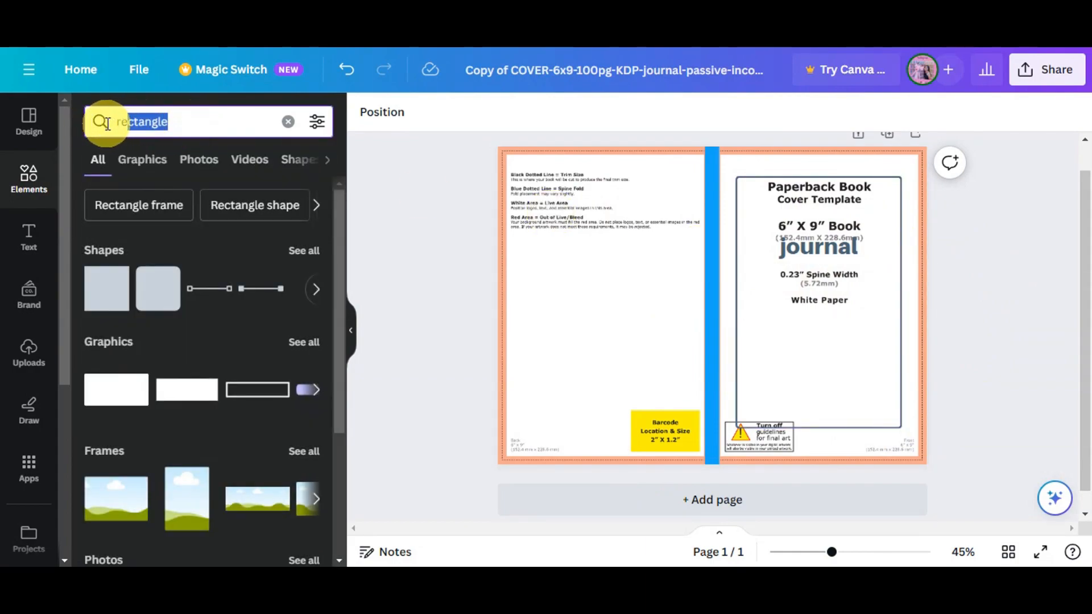
{"action": "key", "text": "BackSpace"}
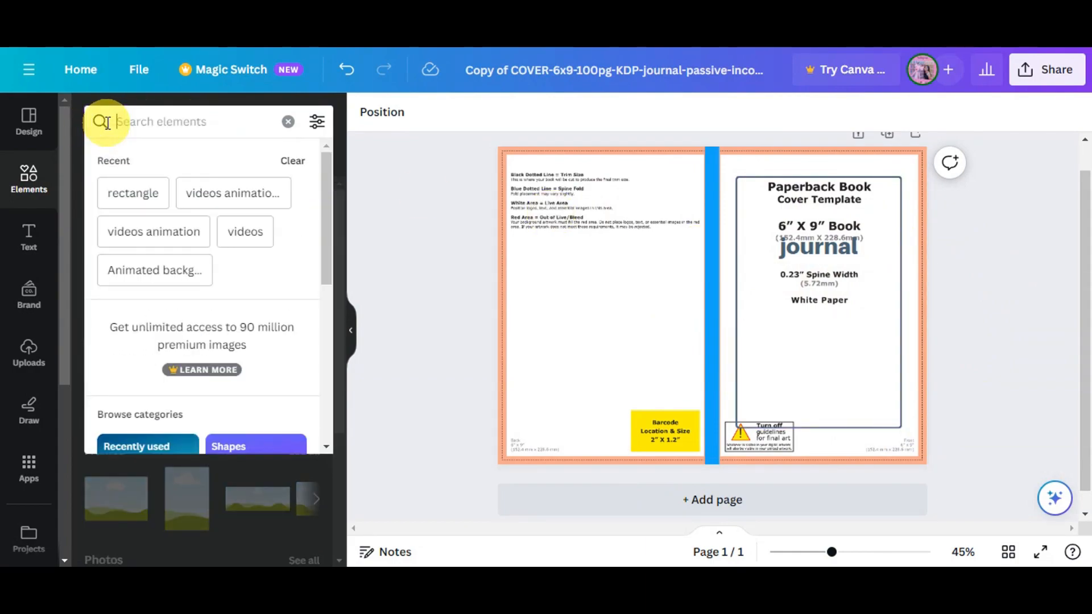
{"action": "type", "text": "daisy"}
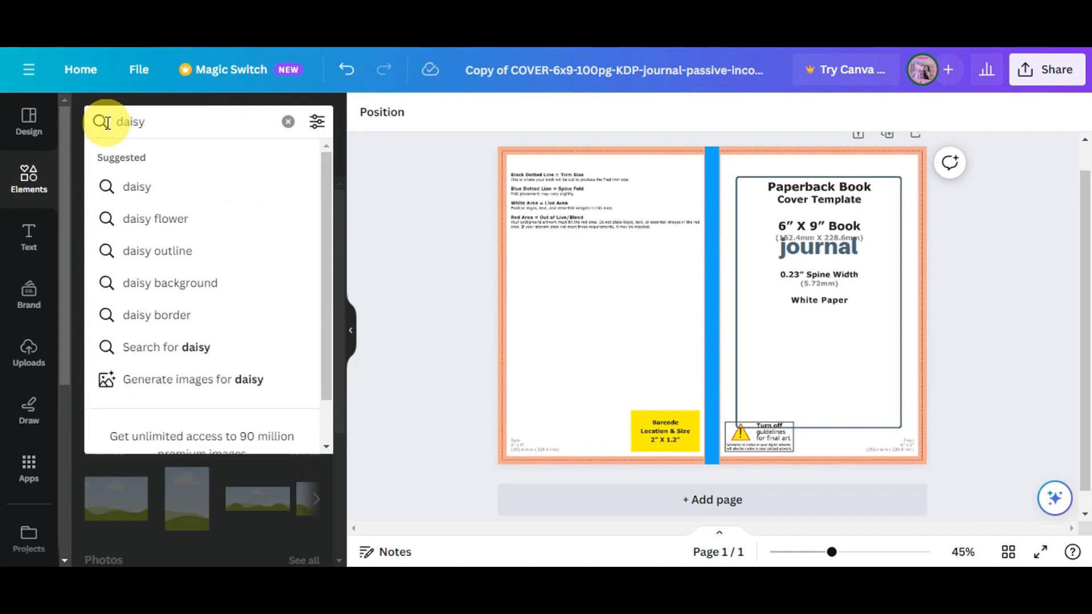
{"action": "left_click", "coordinate": [138, 316]}
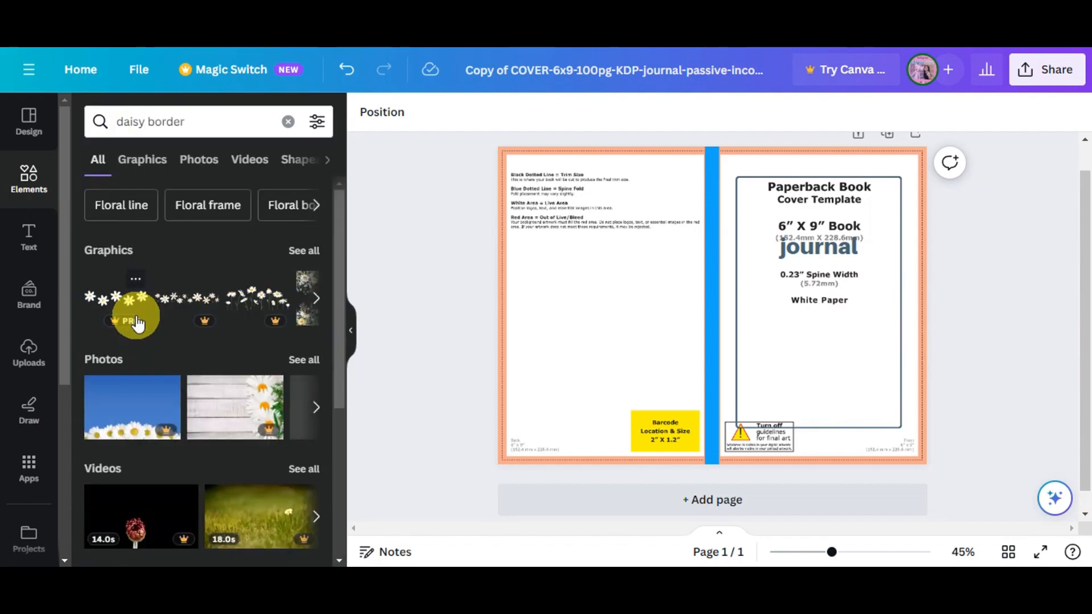
{"action": "scroll", "coordinate": [202, 339], "scroll_direction": "down", "scroll_amount": 2}
{"action": "scroll", "coordinate": [318, 244], "scroll_direction": "up", "scroll_amount": 2}
{"action": "left_click", "coordinate": [295, 256]}
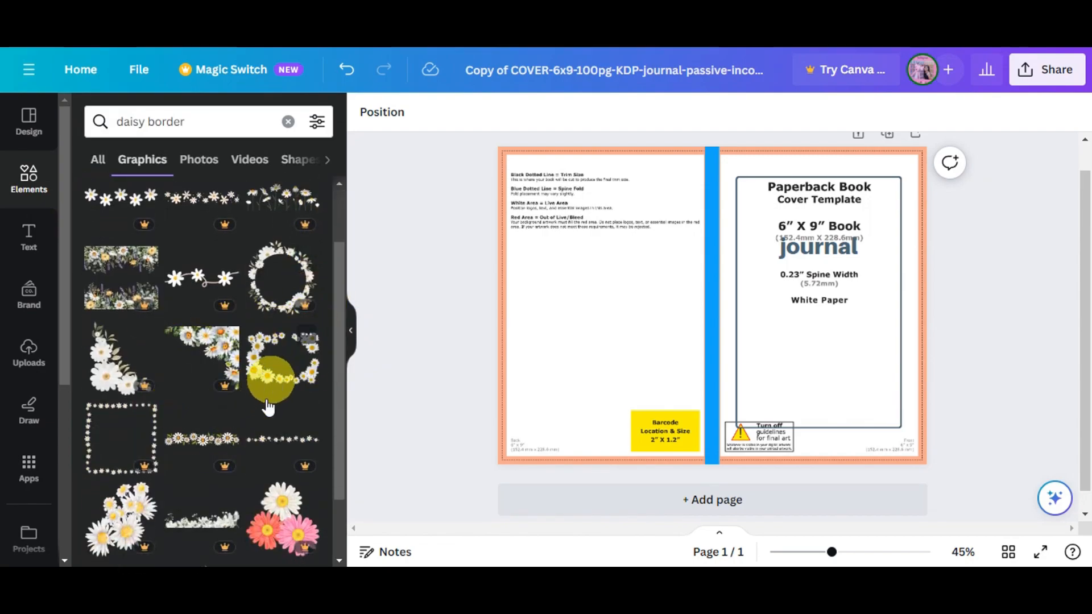
{"action": "scroll", "coordinate": [282, 387], "scroll_direction": "down", "scroll_amount": 3}
{"action": "scroll", "coordinate": [285, 398], "scroll_direction": "down", "scroll_amount": 8}
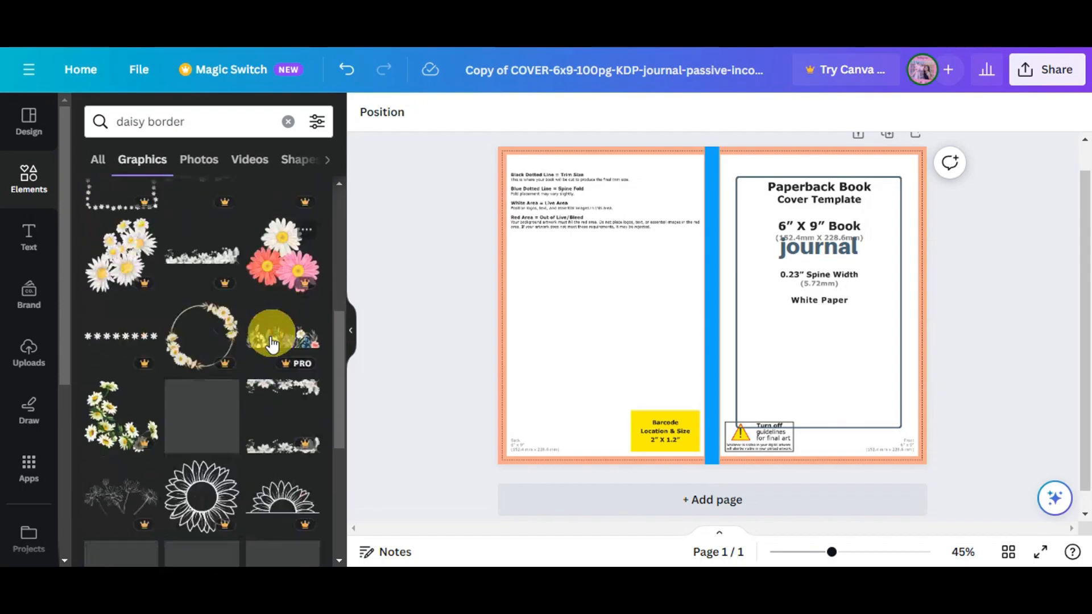
{"action": "scroll", "coordinate": [237, 444], "scroll_direction": "down", "scroll_amount": 10}
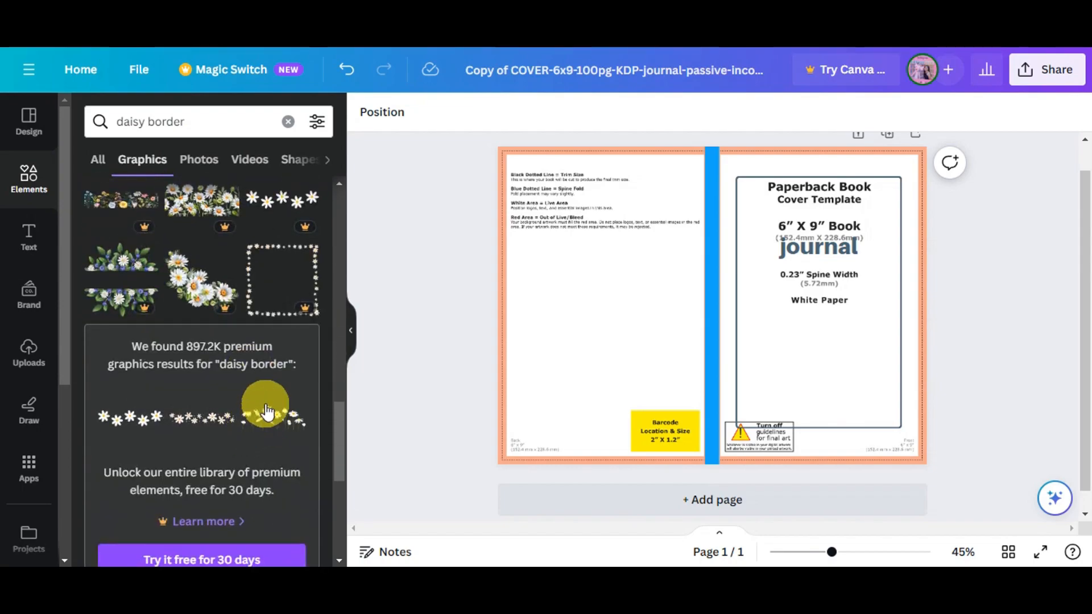
- Insert the rectangular daisy border graphic, rotate it upright and fit it around the front cover, and remove the "journal" title beneath it
{"action": "scroll", "coordinate": [266, 410], "scroll_direction": "down", "scroll_amount": 8}
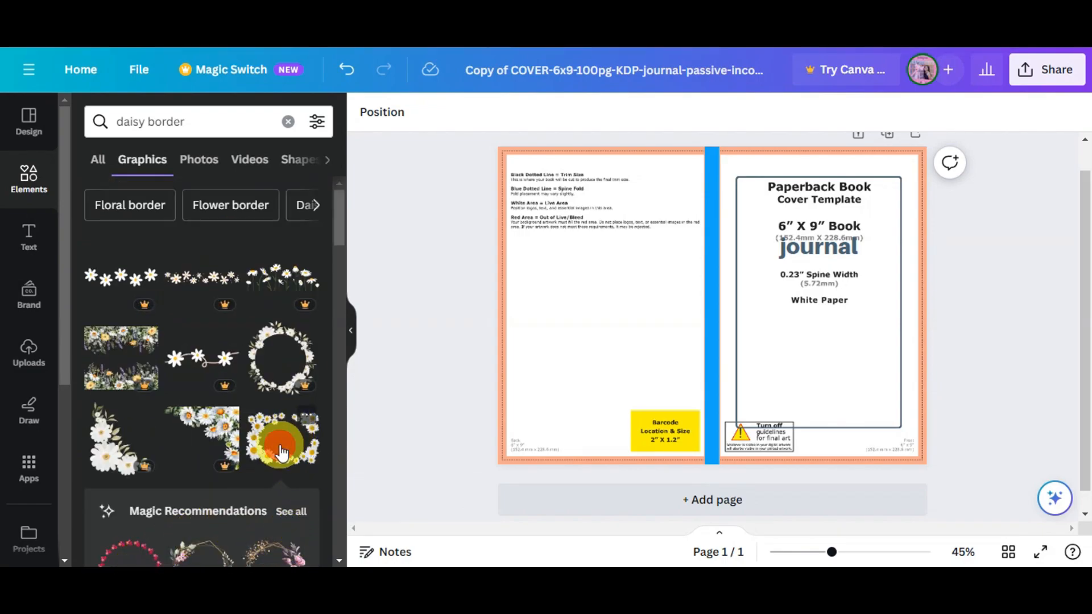
{"action": "left_click", "coordinate": [282, 453]}
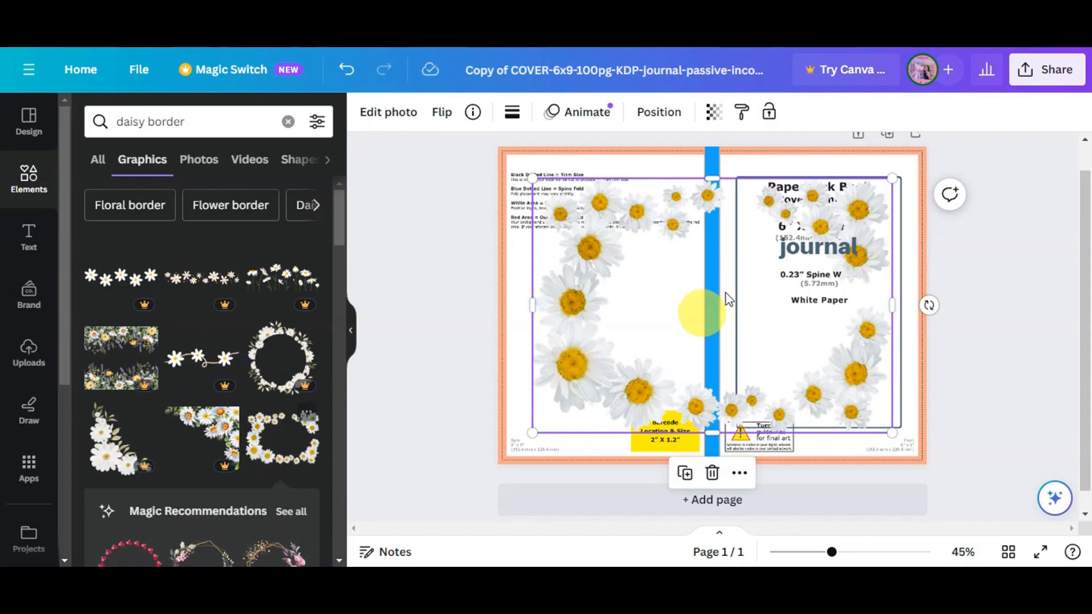
{"action": "left_click_drag", "start_coordinate": [533, 178], "coordinate": [555, 194]}
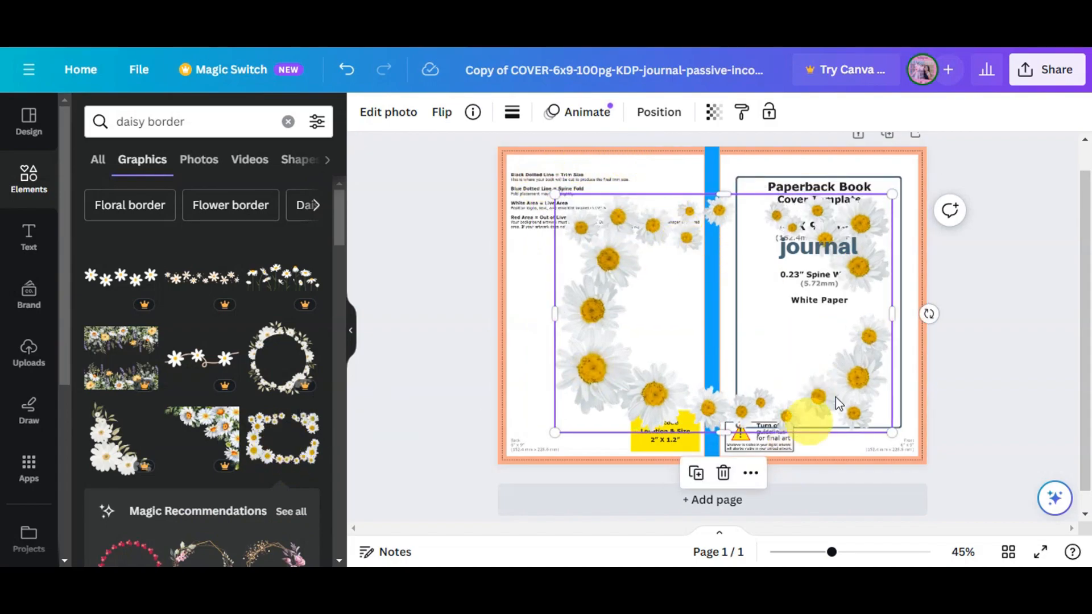
{"action": "left_click_drag", "start_coordinate": [936, 317], "coordinate": [724, 500]}
{"action": "left_click_drag", "start_coordinate": [605, 146], "coordinate": [657, 183]}
{"action": "left_click_drag", "start_coordinate": [717, 273], "coordinate": [760, 185]}
{"action": "left_click", "coordinate": [923, 256]}
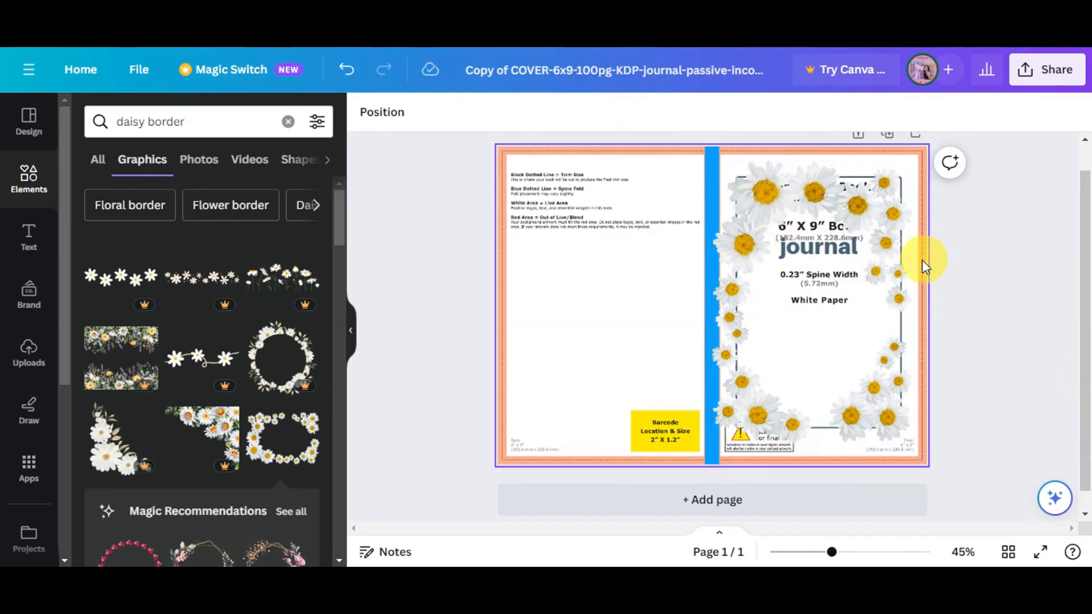
{"action": "left_click", "coordinate": [806, 205]}
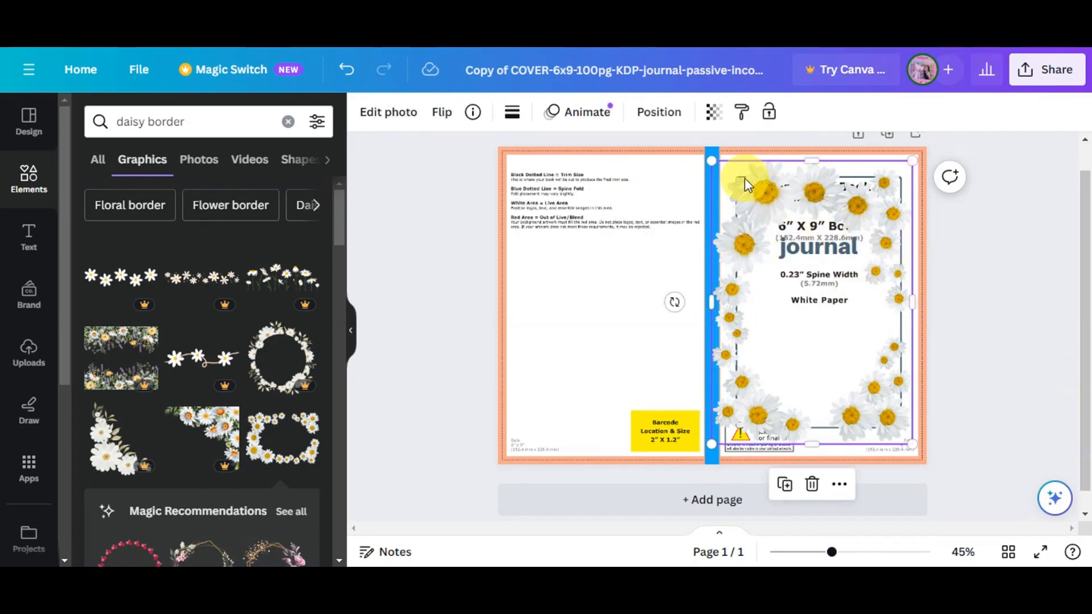
{"action": "left_click_drag", "start_coordinate": [749, 199], "coordinate": [659, 202]}
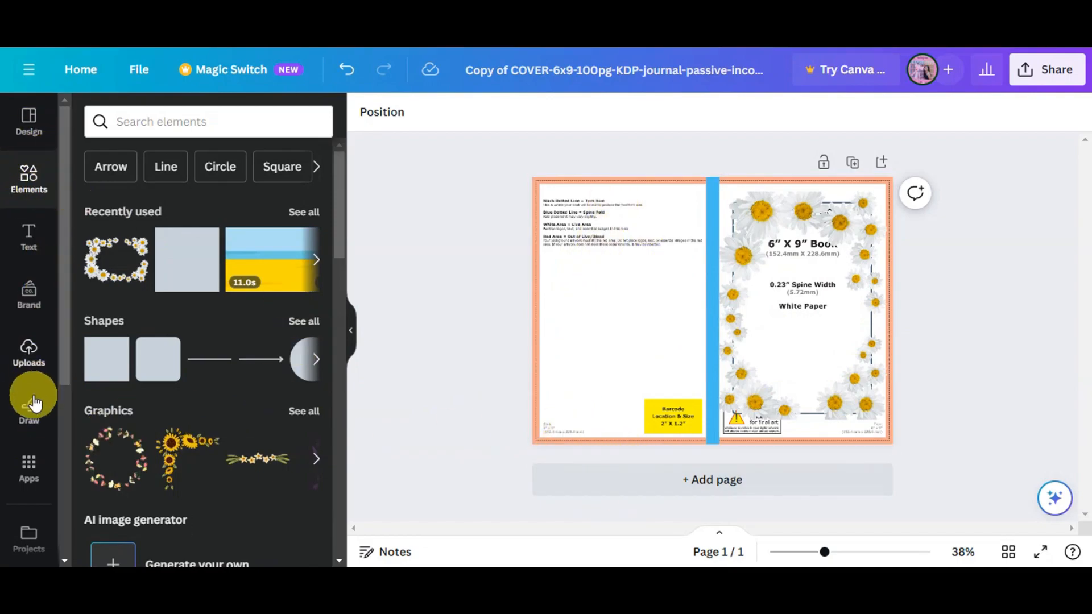
- Search the backgrounds for "gingham" and apply the mint green gingham pattern to the cover
{"action": "scroll", "coordinate": [32, 398], "scroll_direction": "down", "scroll_amount": 3}
{"action": "scroll", "coordinate": [35, 415], "scroll_direction": "down", "scroll_amount": 2}
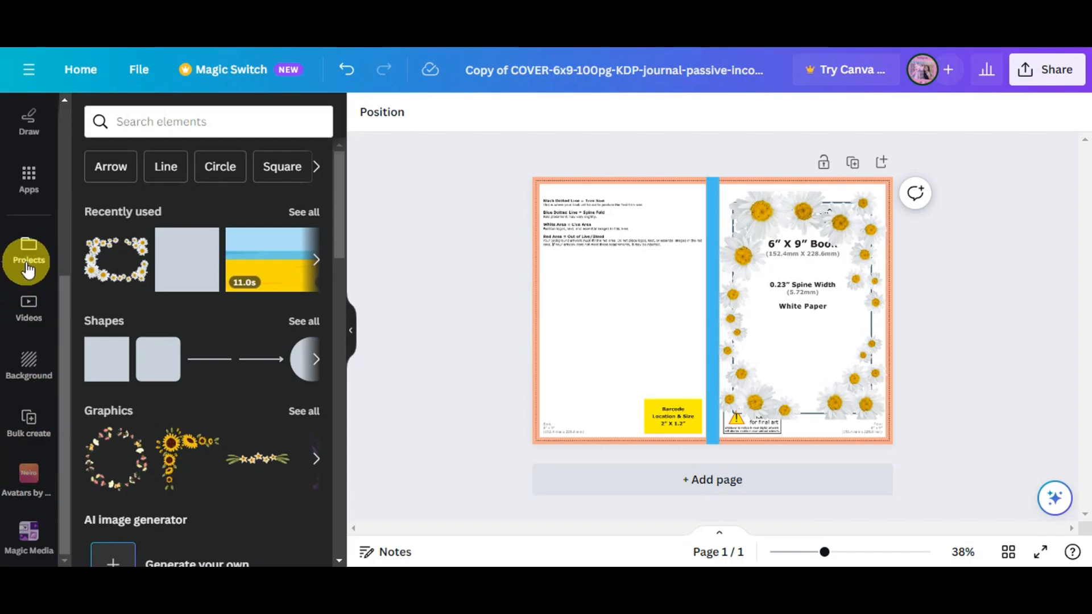
{"action": "left_click", "coordinate": [28, 376]}
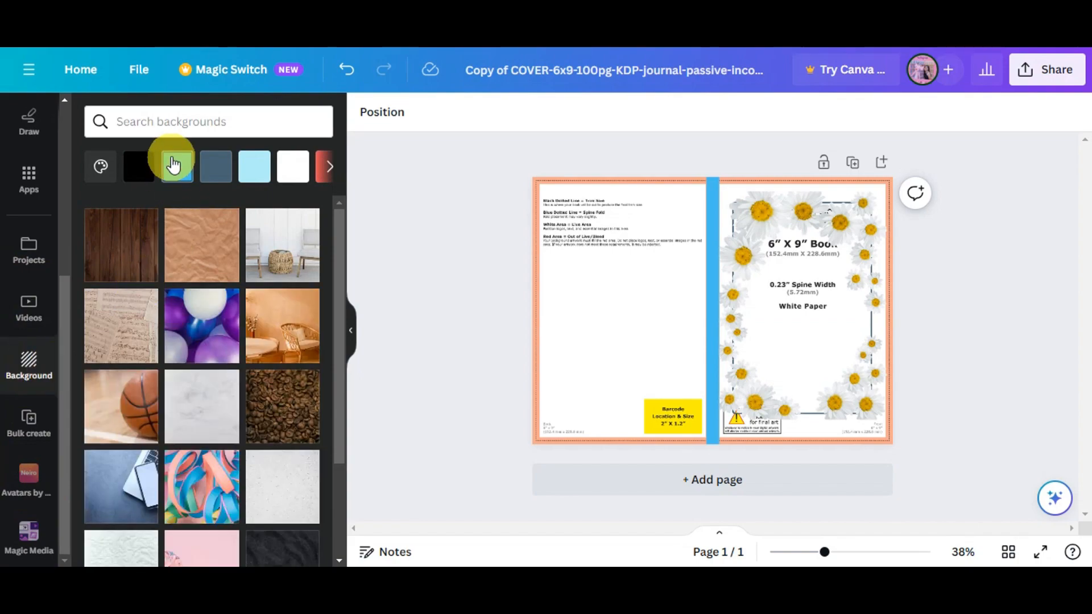
{"action": "left_click", "coordinate": [183, 129]}
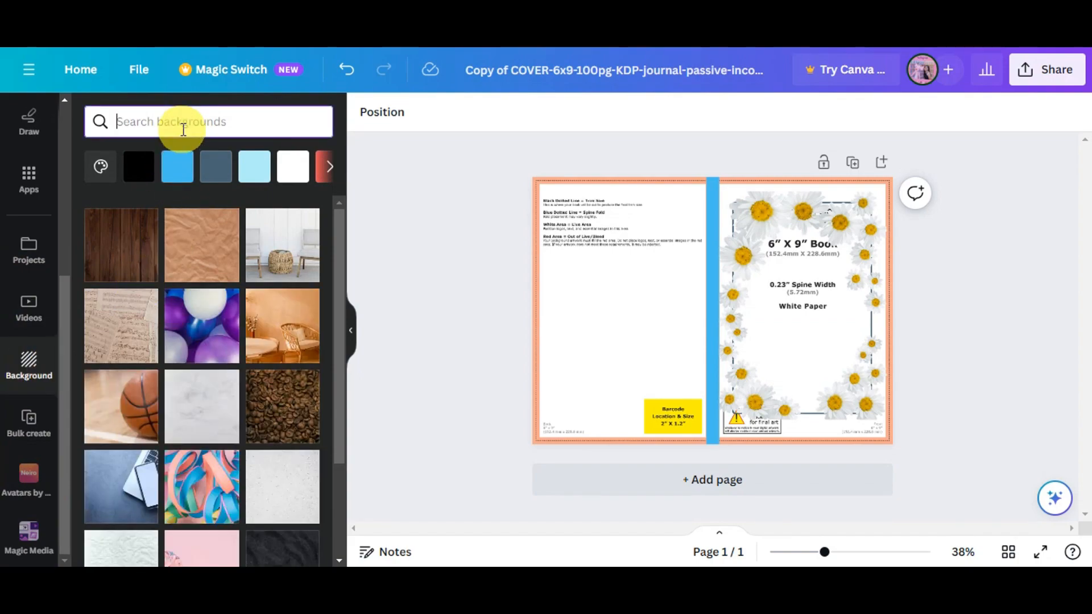
{"action": "type", "text": "gingham"}
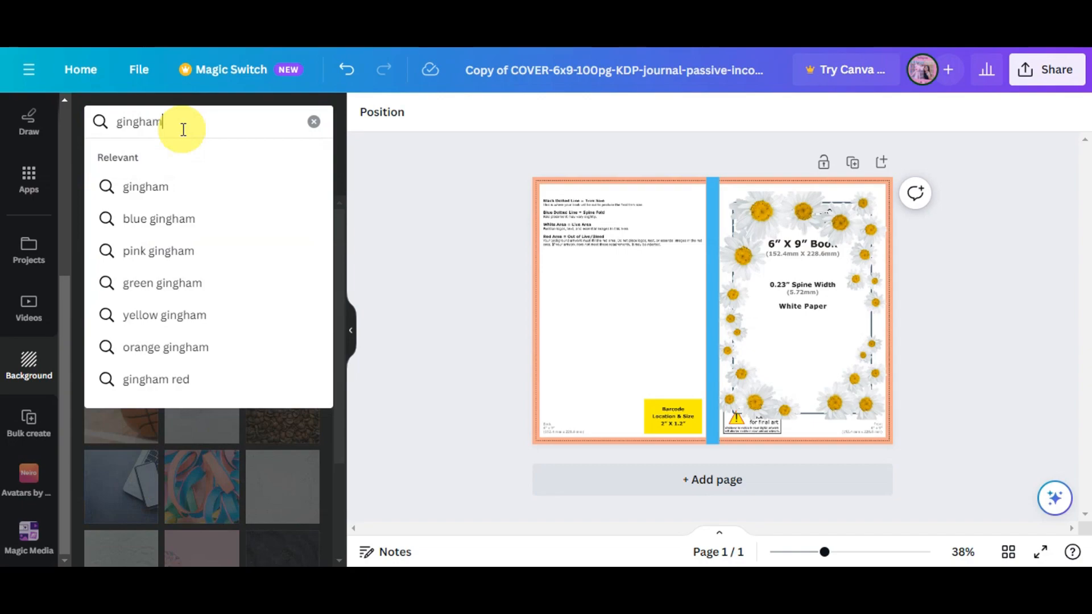
{"action": "key", "text": "Return"}
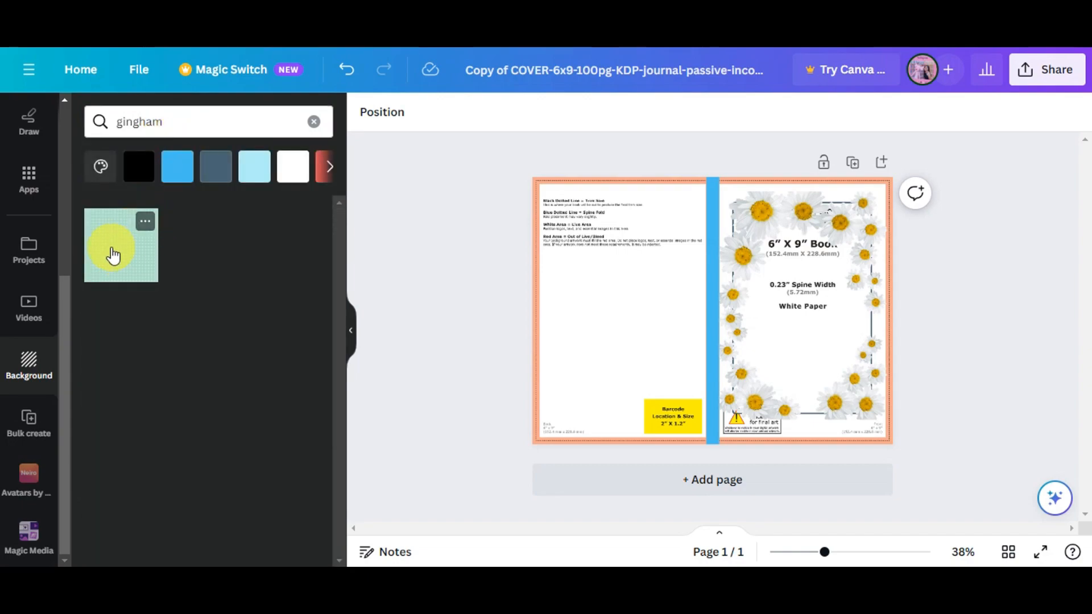
{"action": "left_click", "coordinate": [113, 256]}
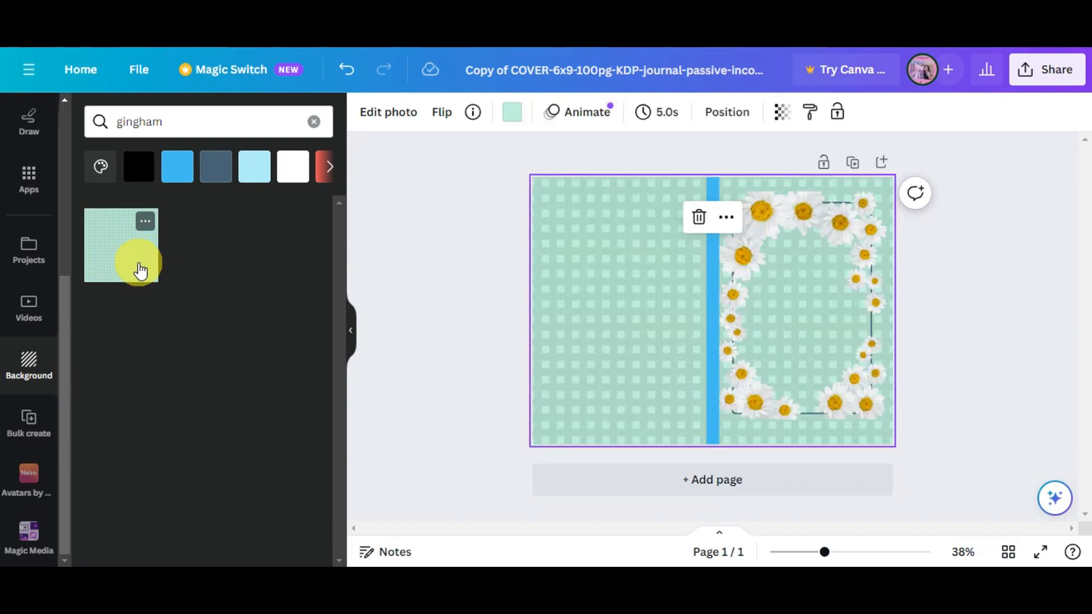
- Shrink the daisy border slightly and center it on the front cover, clear of the blue spine strip
{"action": "left_click", "coordinate": [735, 408]}
{"action": "left_click_drag", "start_coordinate": [721, 427], "coordinate": [756, 435]}
{"action": "left_click_drag", "start_coordinate": [817, 409], "coordinate": [812, 439]}
{"action": "left_click", "coordinate": [812, 440]}
{"action": "mouse_move", "coordinate": [795, 236]}
{"action": "left_mouse_down"}
{"action": "mouse_move", "coordinate": [776, 220]}
{"action": "mouse_move", "coordinate": [801, 234]}
{"action": "left_mouse_up"}
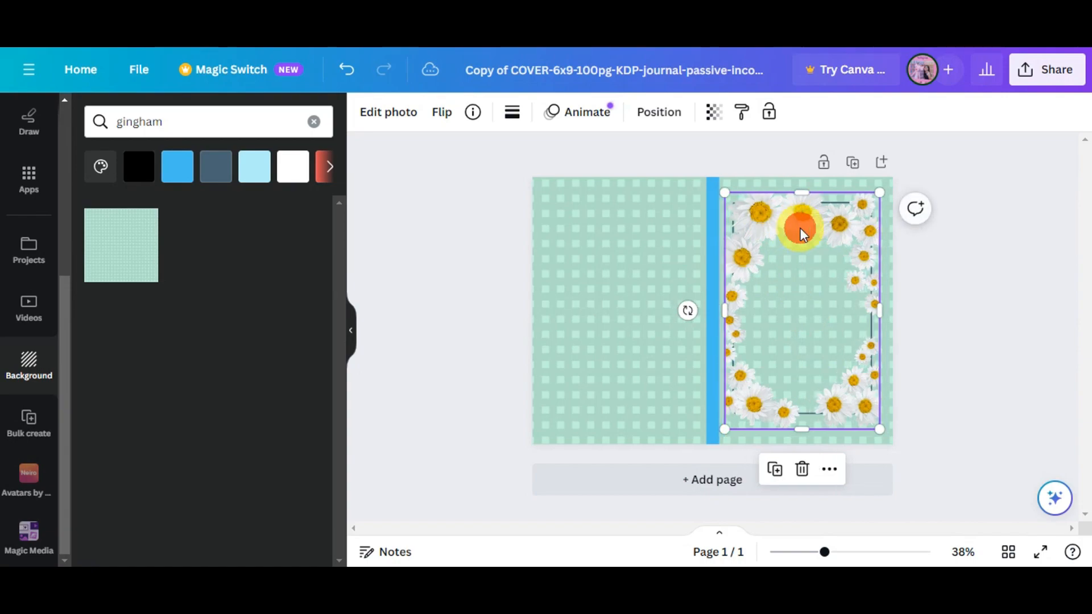
{"action": "left_click", "coordinate": [995, 318]}
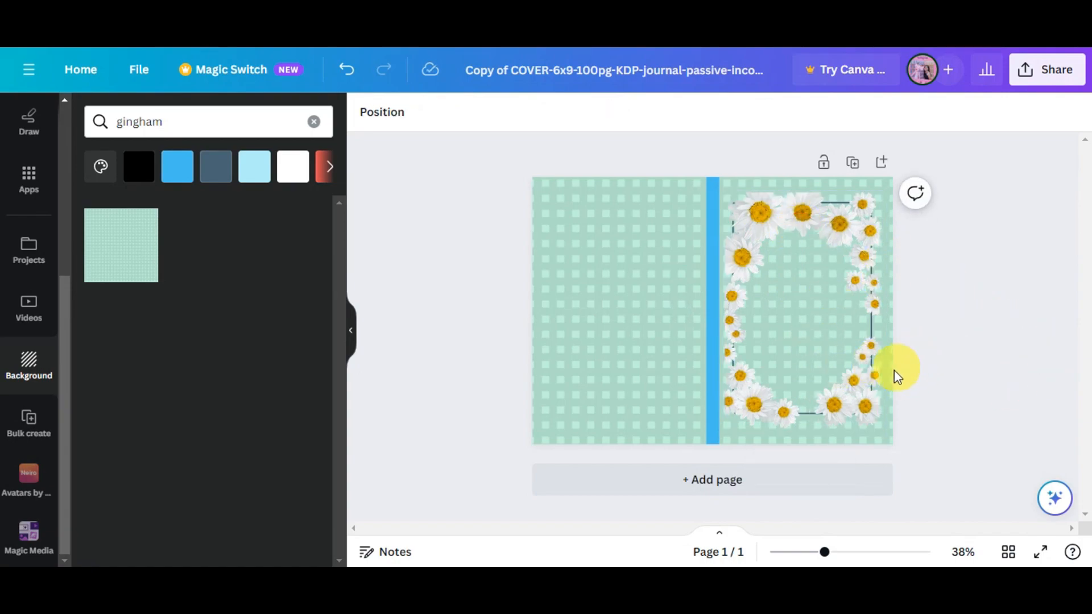
- Add a heading reading "DIARY" inside the upper part of the daisy border, in a large condensed dark blue font
{"action": "scroll", "coordinate": [47, 335], "scroll_direction": "up", "scroll_amount": 2}
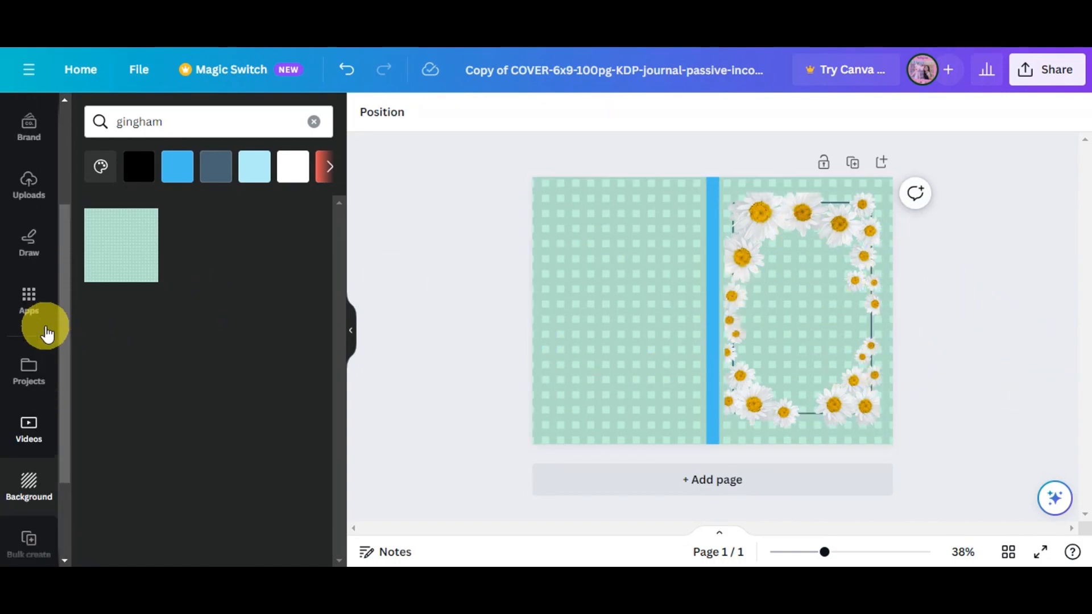
{"action": "scroll", "coordinate": [45, 319], "scroll_direction": "up", "scroll_amount": 3}
{"action": "left_click", "coordinate": [26, 239]}
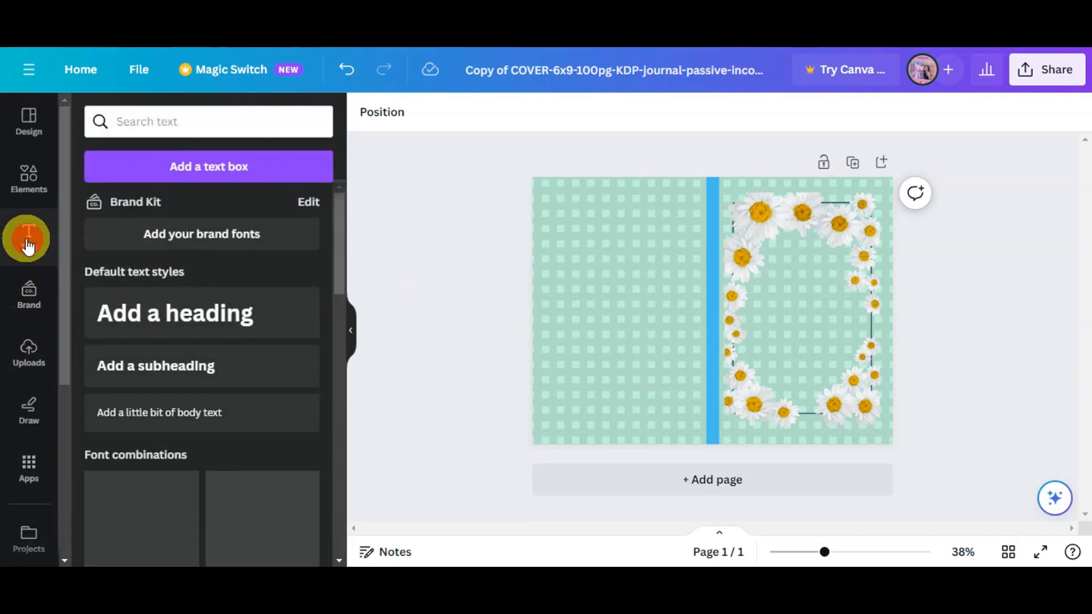
{"action": "scroll", "coordinate": [148, 427], "scroll_direction": "down", "scroll_amount": 4}
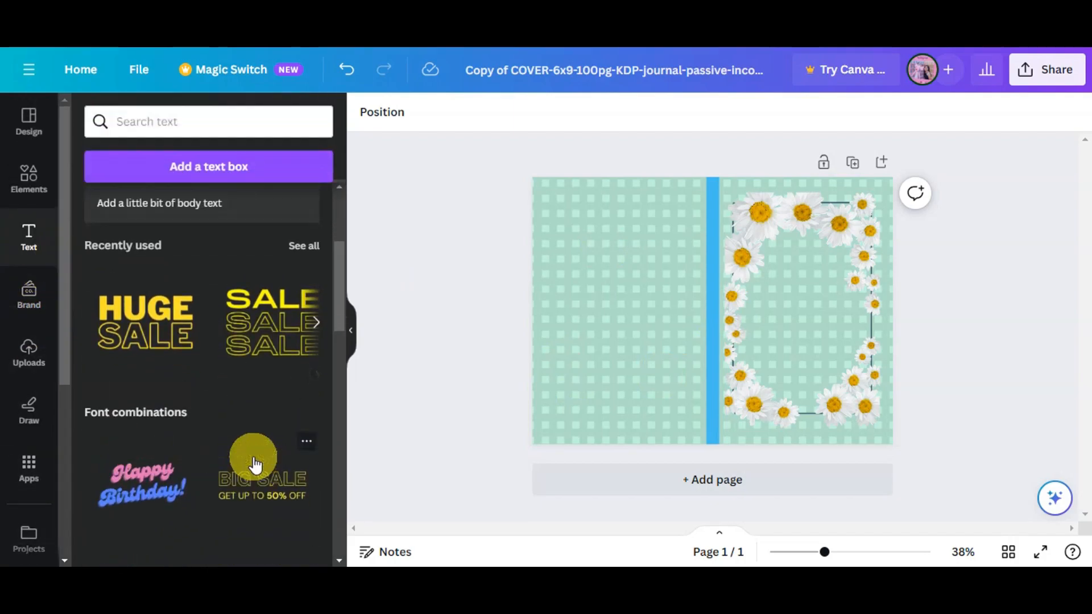
{"action": "scroll", "coordinate": [254, 463], "scroll_direction": "up", "scroll_amount": 4}
{"action": "left_click", "coordinate": [153, 315]}
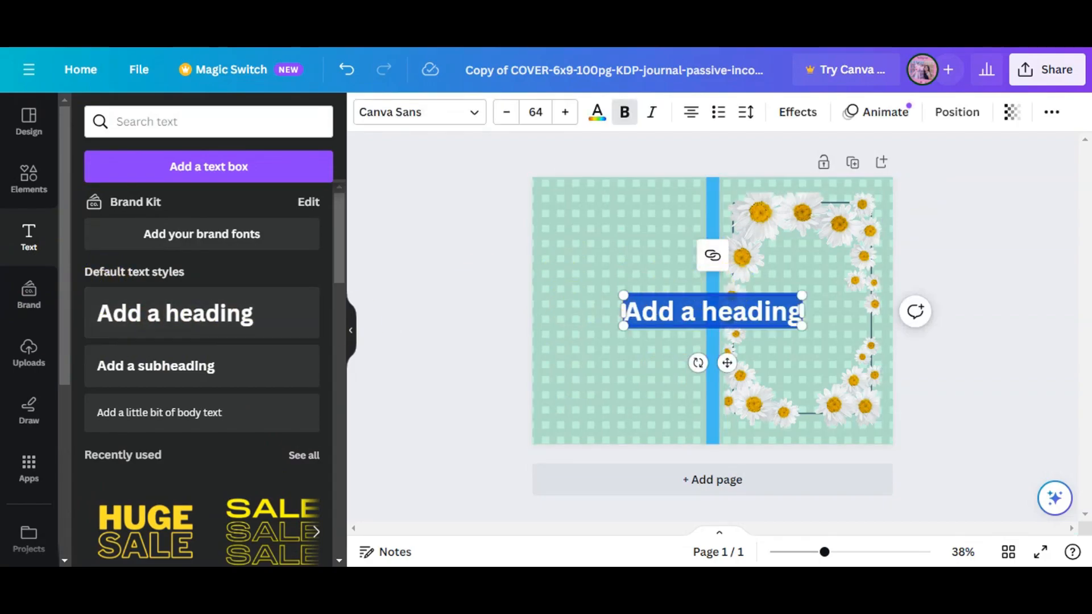
{"action": "left_click", "coordinate": [712, 310]}
{"action": "key", "text": "ctrl+a"}
{"action": "key", "text": "BackSpace"}
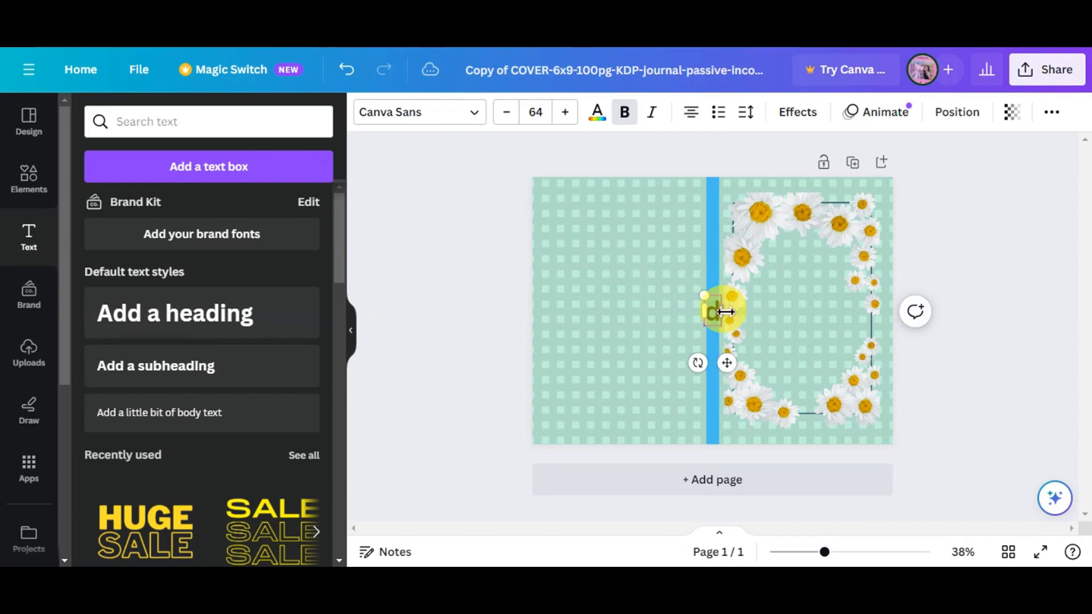
{"action": "type", "text": "DIARY"}
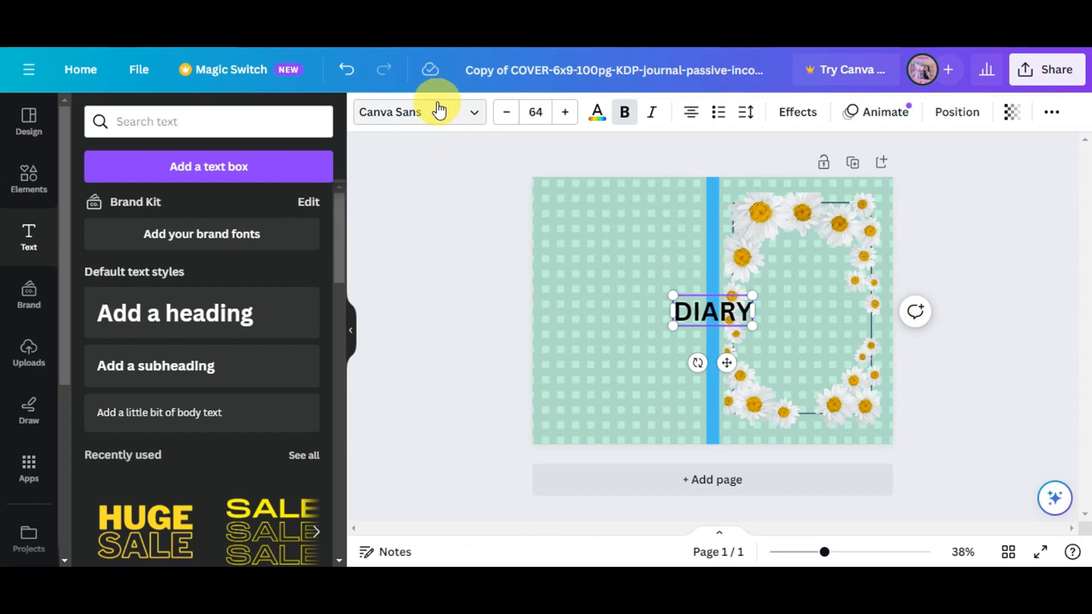
{"action": "left_click", "coordinate": [460, 114]}
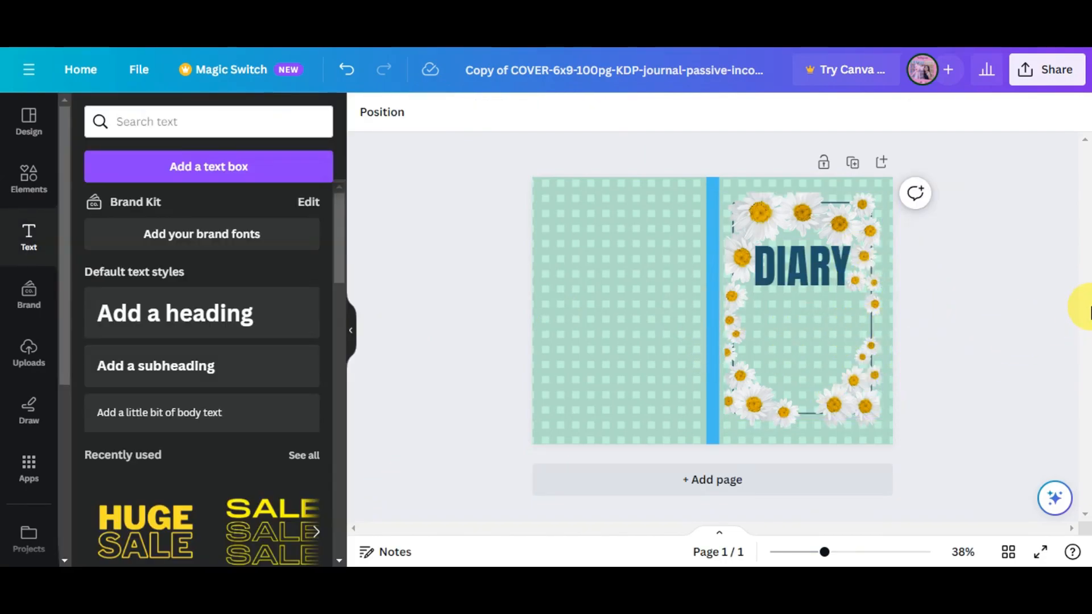
- Download the finished cover as a PDF Print file with the RGB color profile
{"action": "left_click", "coordinate": [1046, 69]}
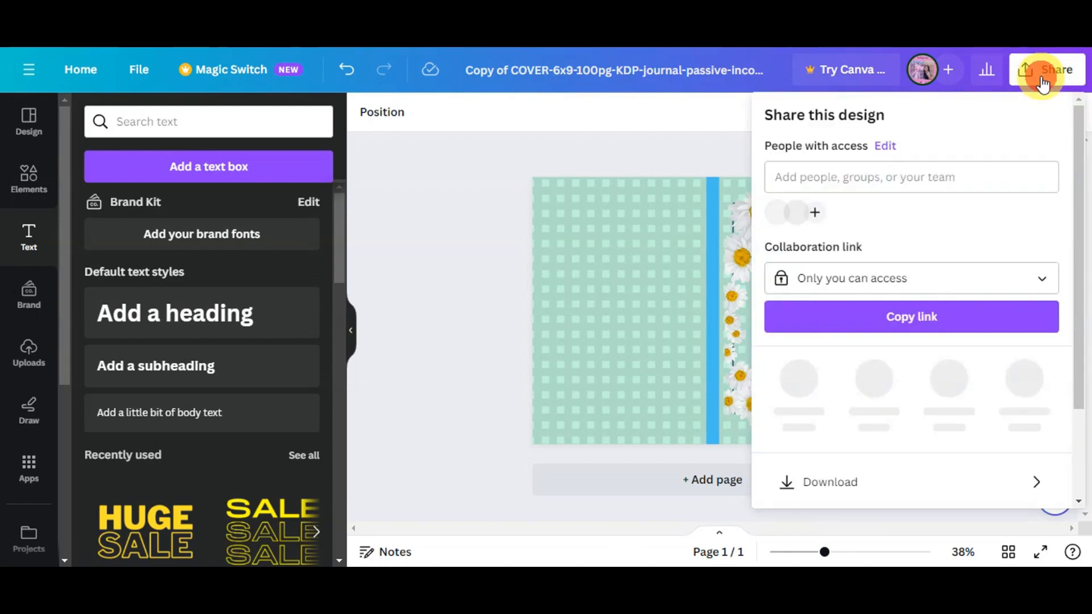
{"action": "scroll", "coordinate": [924, 293], "scroll_direction": "down", "scroll_amount": 2}
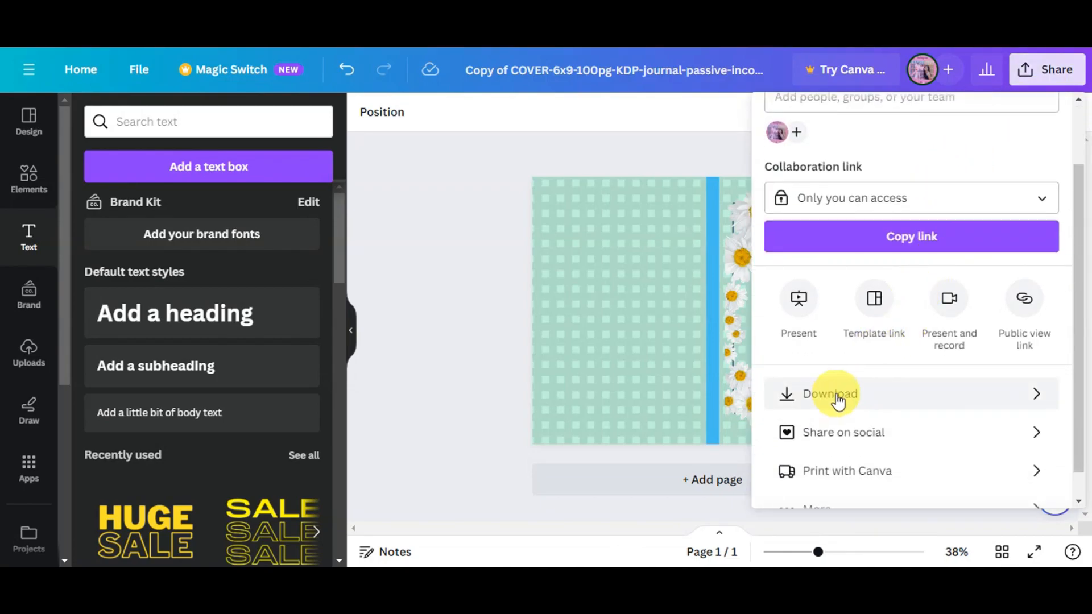
{"action": "left_click", "coordinate": [892, 396]}
{"action": "left_click", "coordinate": [823, 188]}
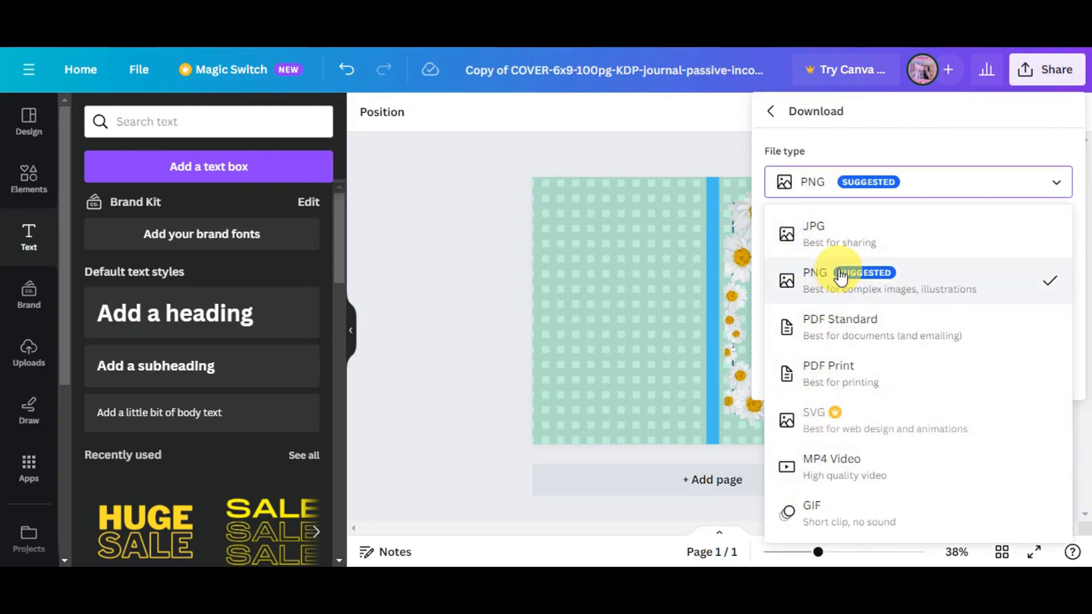
{"action": "left_click", "coordinate": [821, 370]}
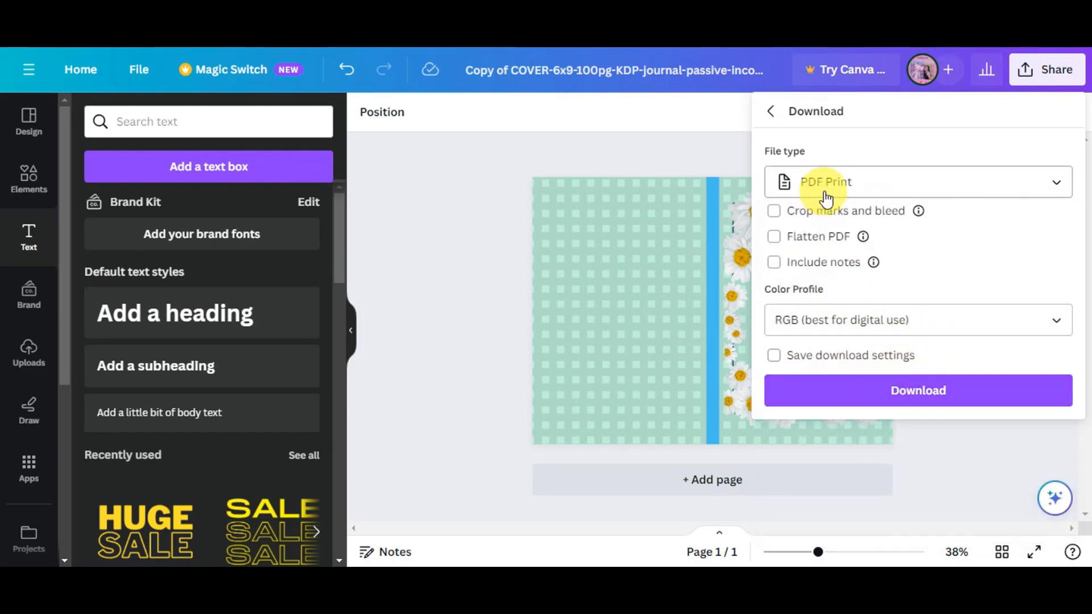
{"action": "left_click", "coordinate": [863, 396]}
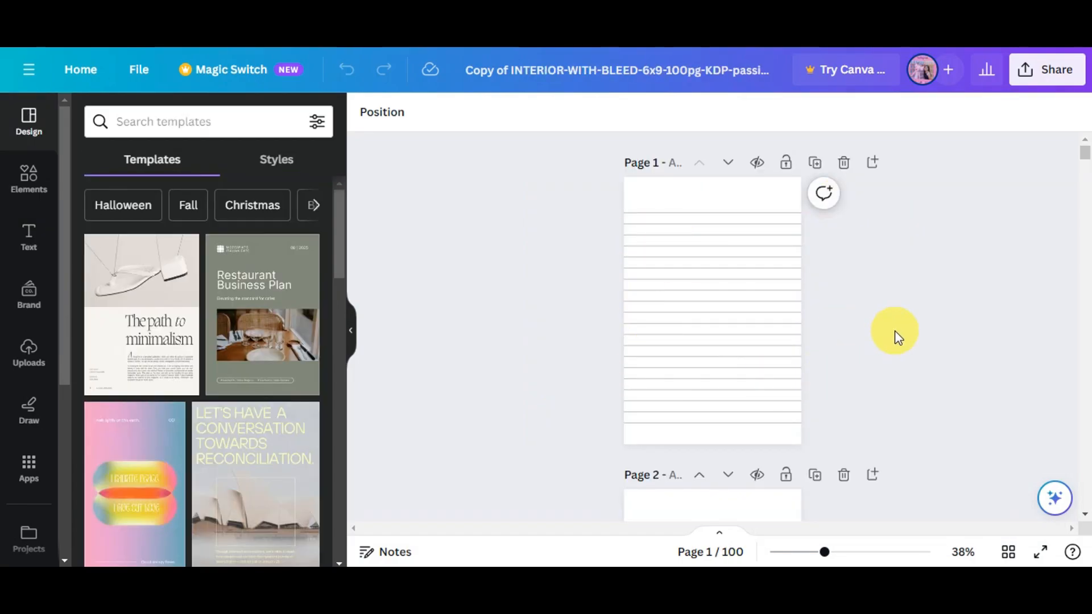
- Add the daisy border to page 1 of the interior design, rotate it upright and enlarge it to about 10.3 by 7.3, framing the page
{"action": "left_click", "coordinate": [30, 179]}
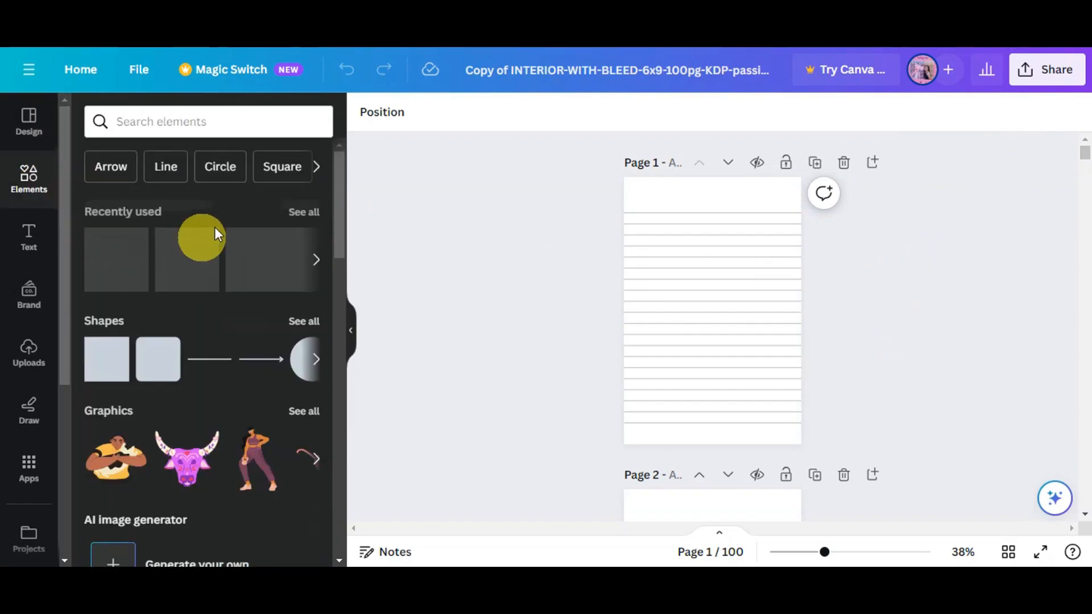
{"action": "left_click", "coordinate": [118, 259]}
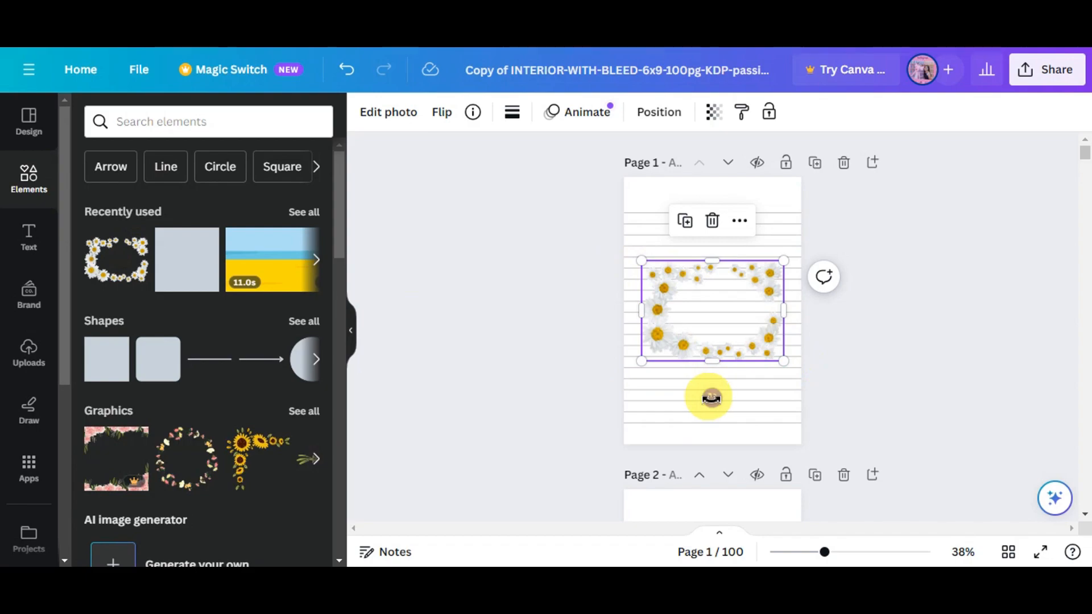
{"action": "left_click_drag", "start_coordinate": [710, 396], "coordinate": [803, 324]}
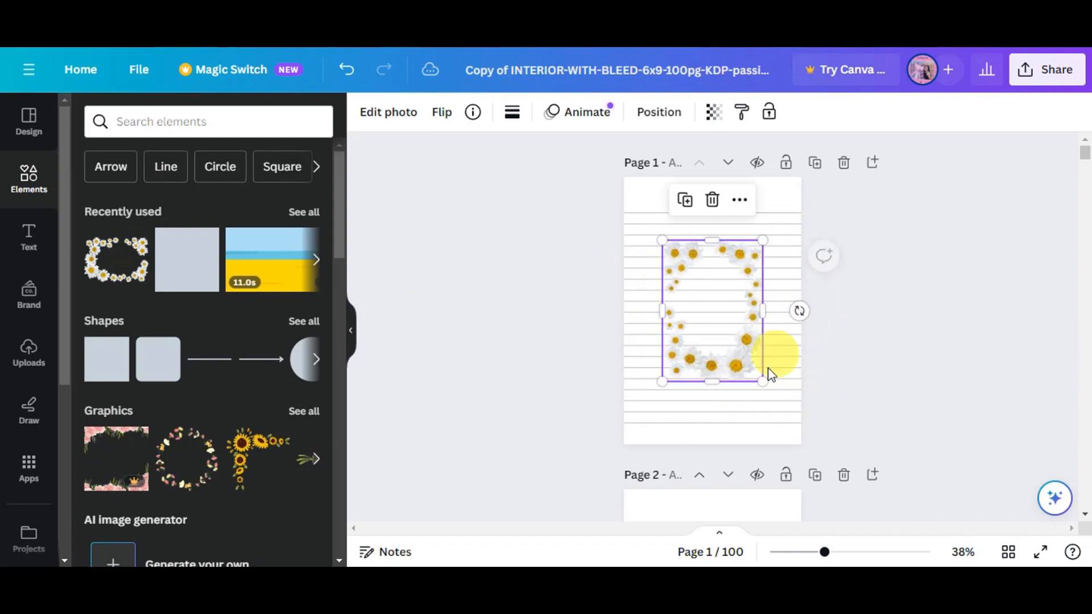
{"action": "left_click_drag", "start_coordinate": [760, 383], "coordinate": [817, 456]}
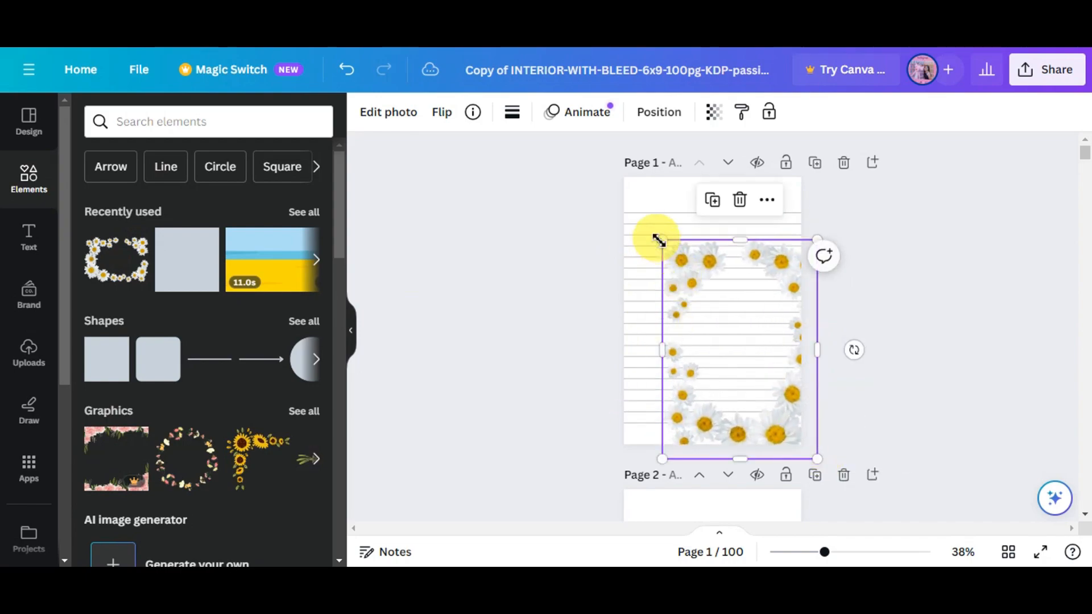
{"action": "left_click_drag", "start_coordinate": [662, 232], "coordinate": [618, 153]}
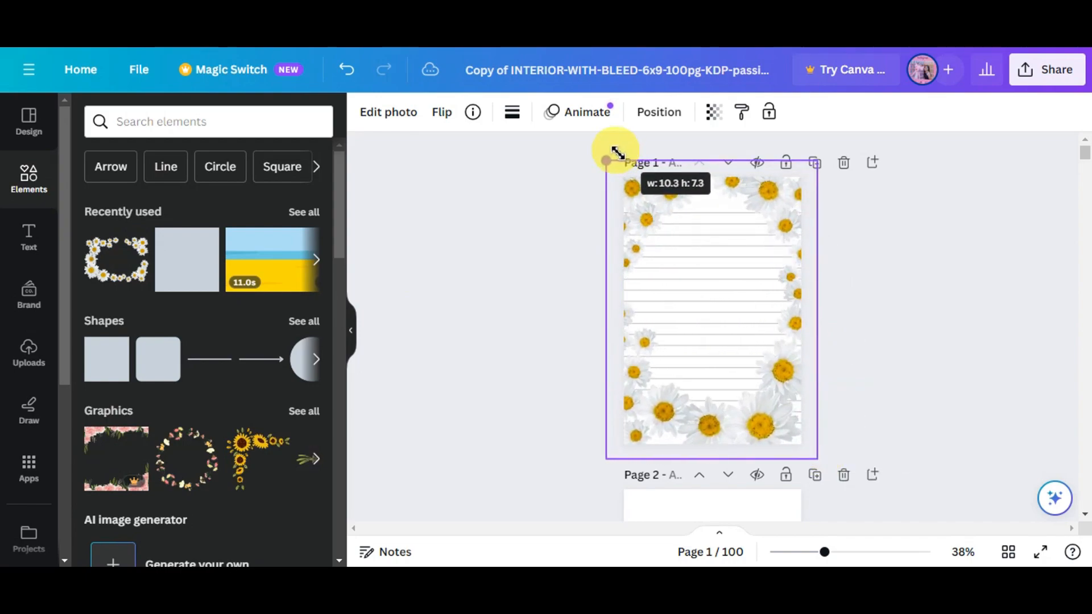
{"action": "left_click", "coordinate": [889, 309]}
- Apply the recently used mint green gingham background to page 1 of the interior
{"action": "scroll", "coordinate": [17, 398], "scroll_direction": "down", "scroll_amount": 2}
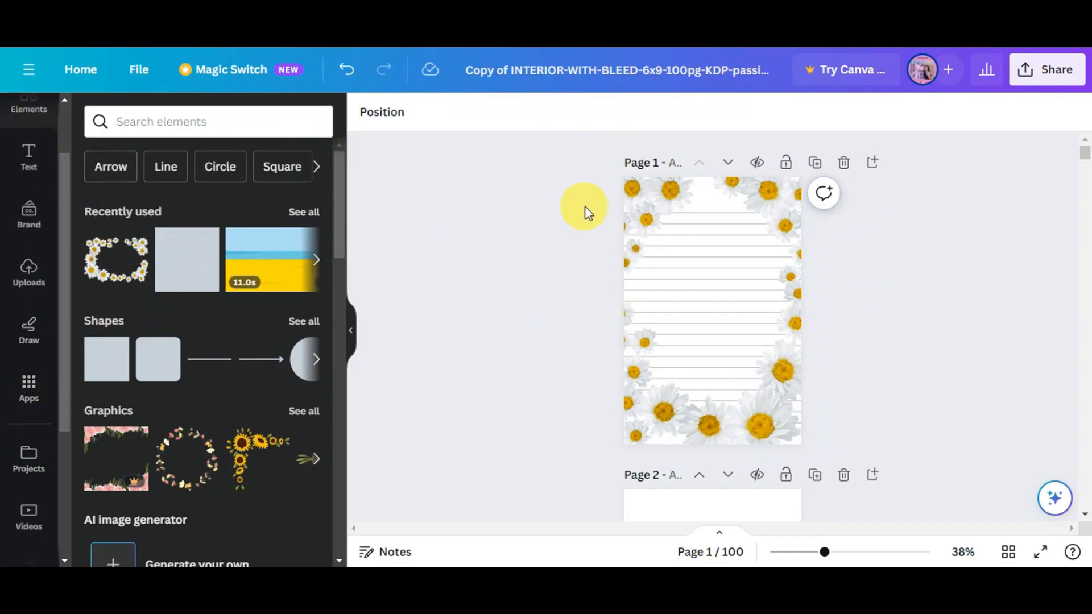
{"action": "scroll", "coordinate": [45, 424], "scroll_direction": "down", "scroll_amount": 3}
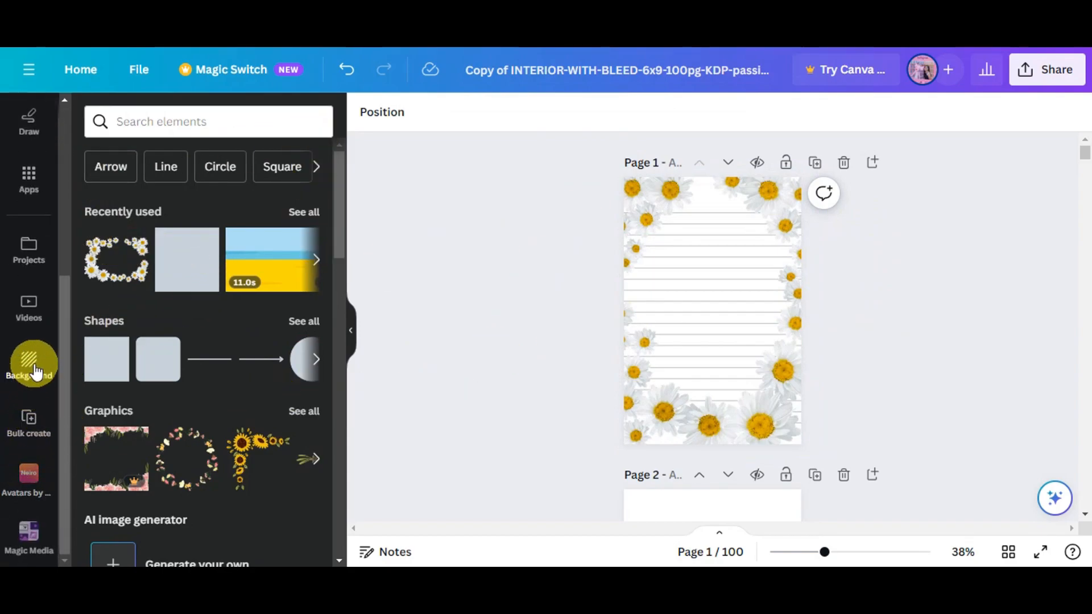
{"action": "left_click", "coordinate": [29, 370]}
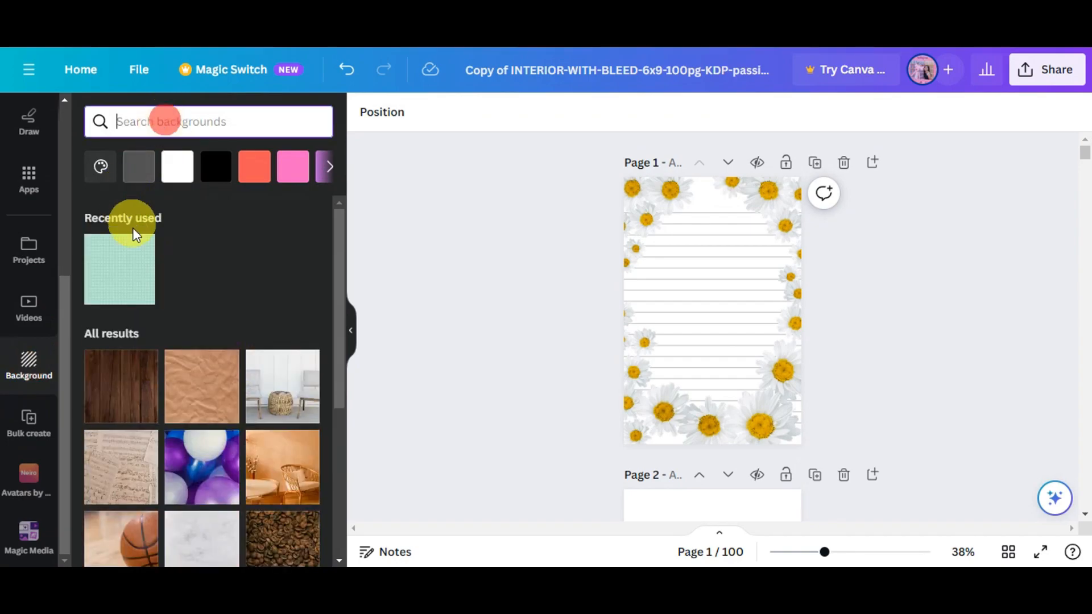
{"action": "left_click", "coordinate": [117, 266]}
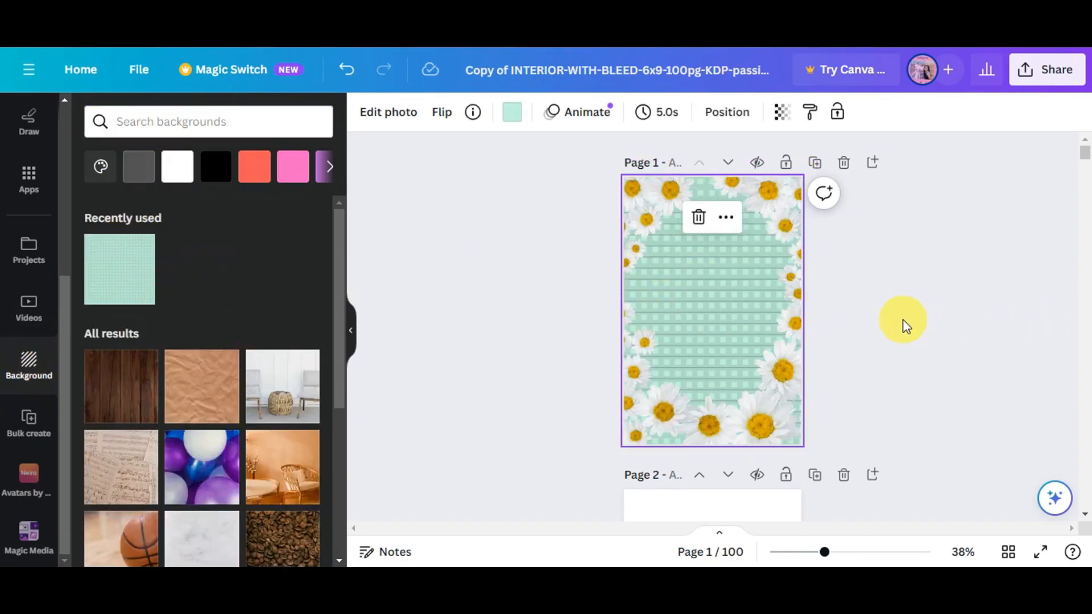
- Examine the decorated page 1 of the interior and the lined pages that follow it
{"action": "scroll", "coordinate": [909, 319], "scroll_direction": "down", "scroll_amount": 3}
{"action": "scroll", "coordinate": [901, 325], "scroll_direction": "up", "scroll_amount": 3}
{"action": "left_click", "coordinate": [862, 309]}
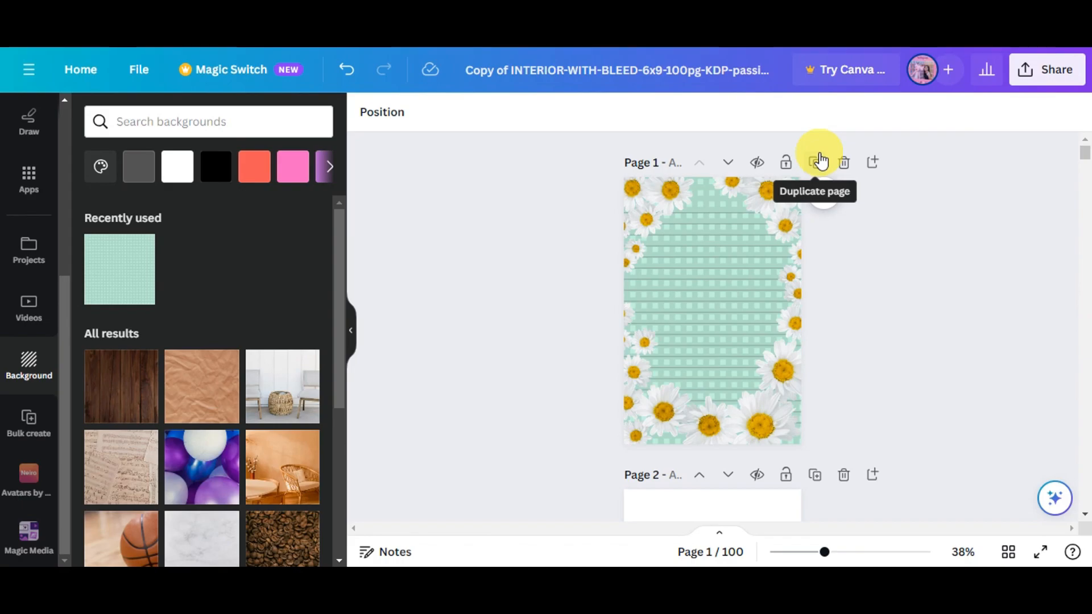
{"action": "left_click", "coordinate": [783, 226]}
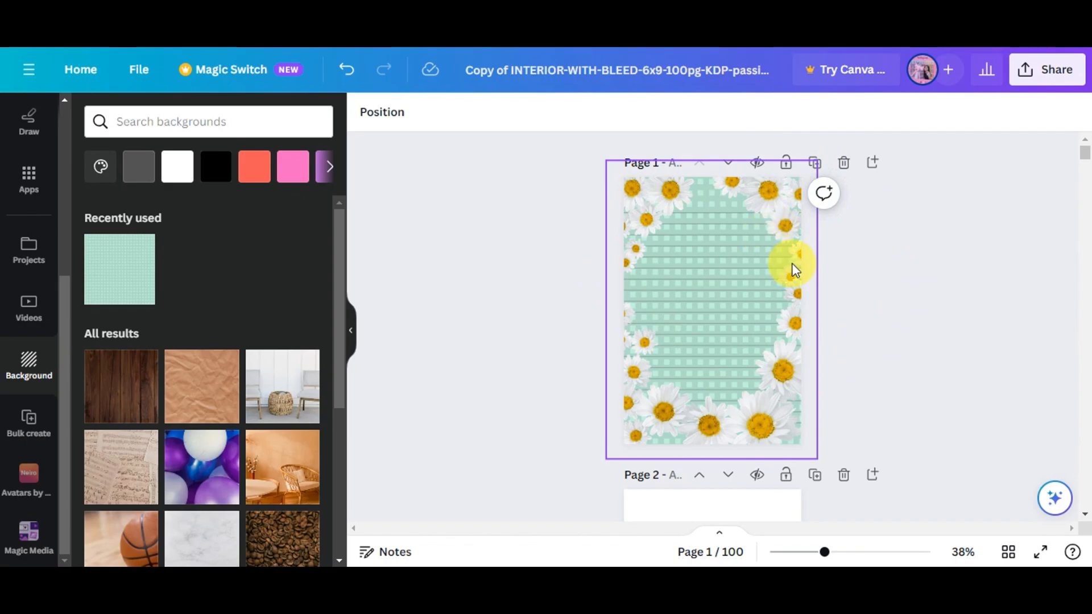
{"action": "scroll", "coordinate": [757, 295], "scroll_direction": "down", "scroll_amount": 7}
{"action": "scroll", "coordinate": [762, 283], "scroll_direction": "up", "scroll_amount": 2}
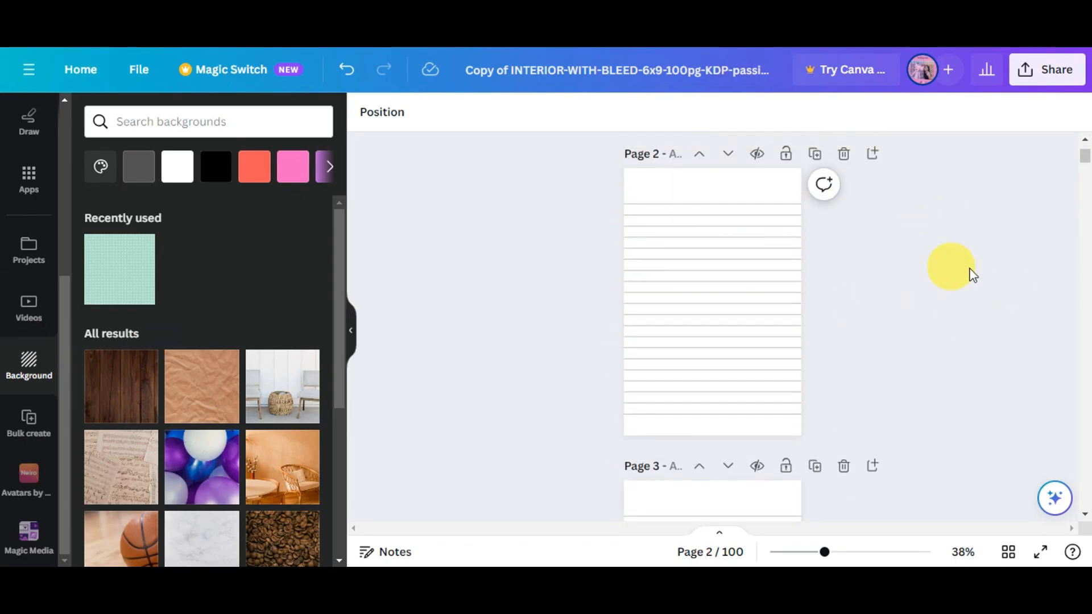
{"action": "scroll", "coordinate": [980, 268], "scroll_direction": "up", "scroll_amount": 8}
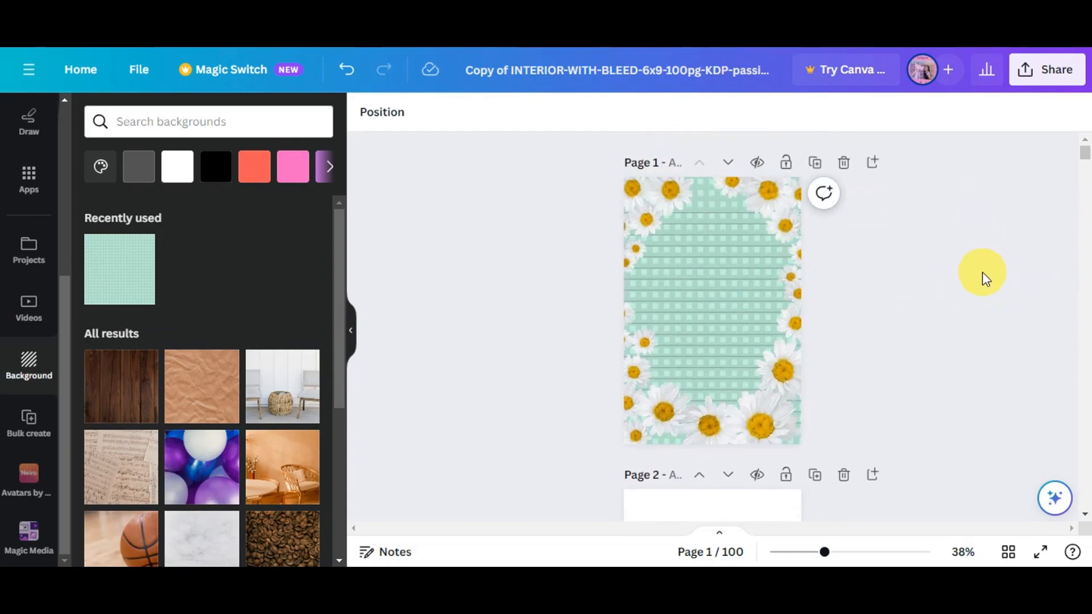
- Open the download options for the interior design and bring up the choice of file types
{"action": "left_click", "coordinate": [1053, 71]}
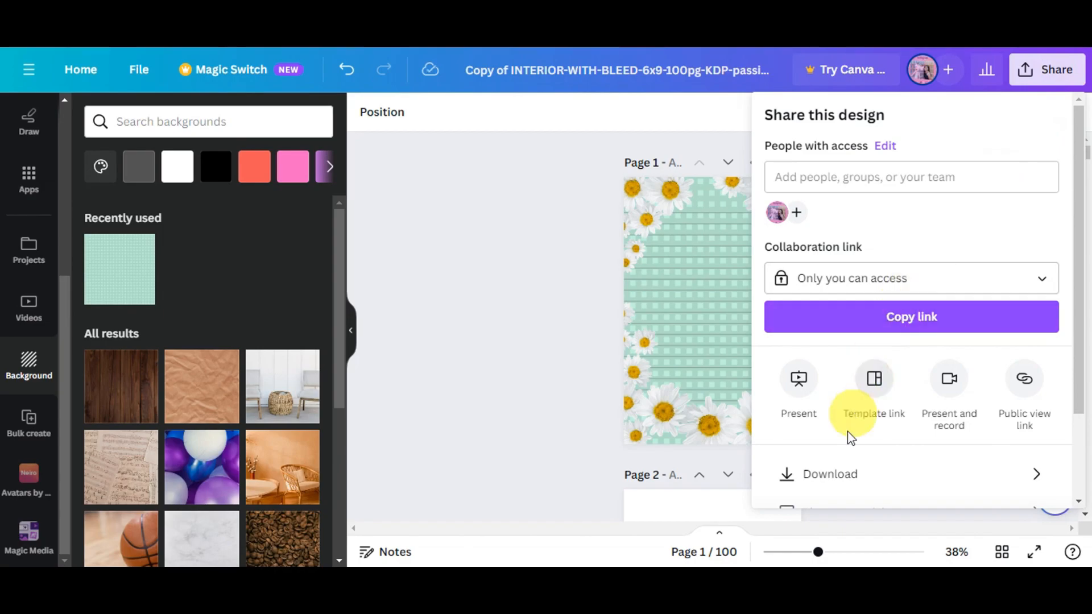
{"action": "left_click", "coordinate": [836, 472]}
{"action": "left_click", "coordinate": [901, 185]}
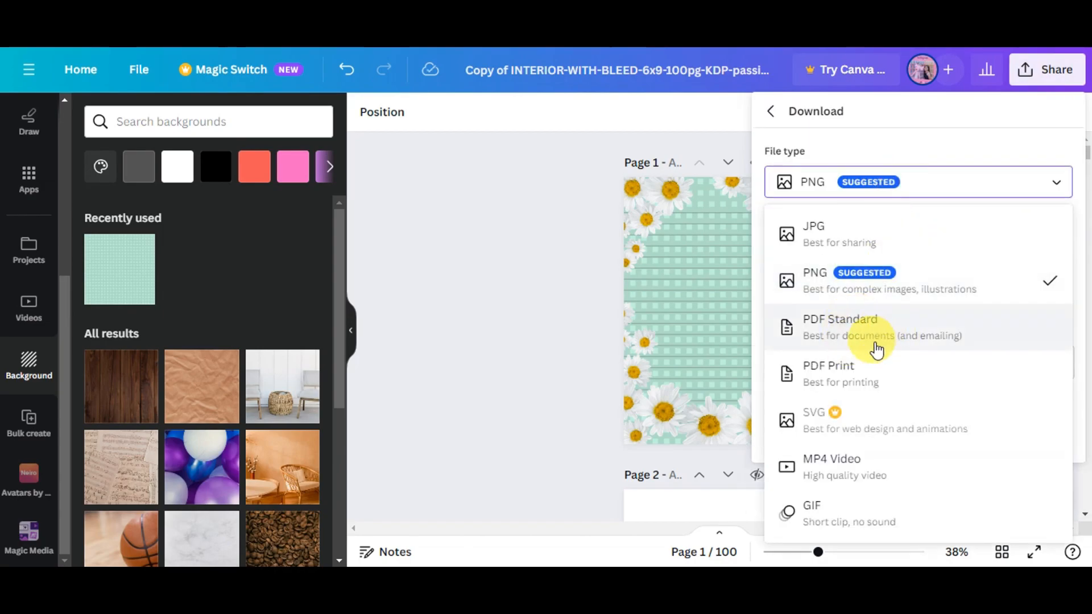